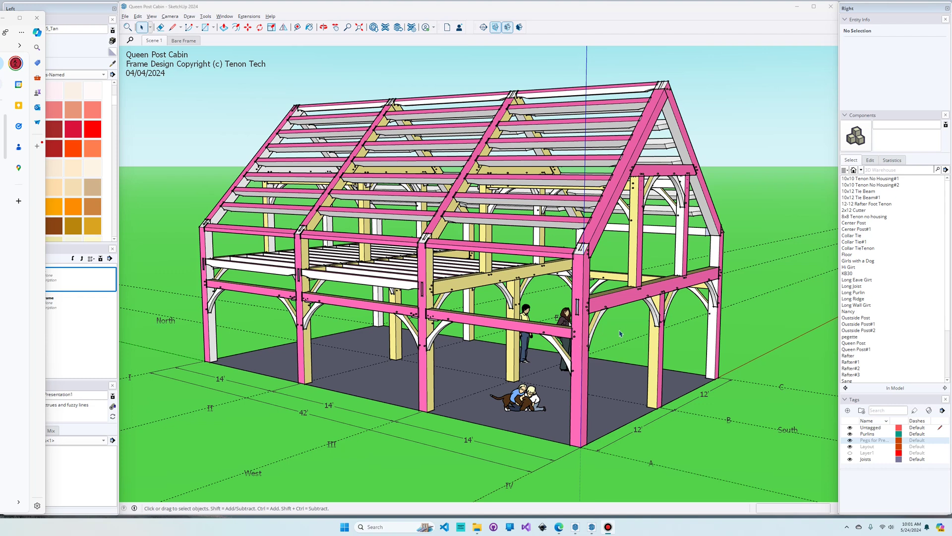
Look over the cabin frame from several angles and switch to the Bare Frame scene
middle_drag(619, 338, 594, 395)
scroll(619, 396, up, 1)
scroll(593, 394, down, 5)
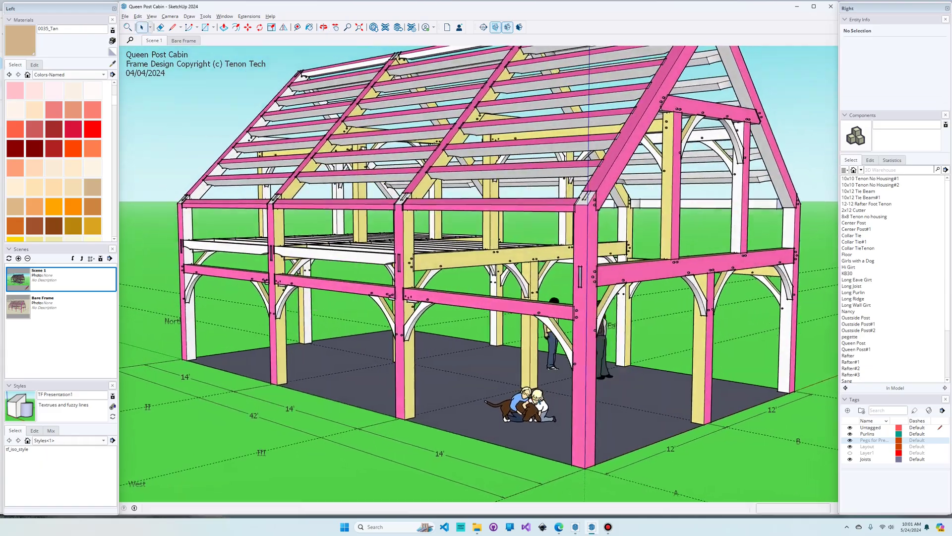
middle_drag(525, 400, 473, 345)
click(183, 41)
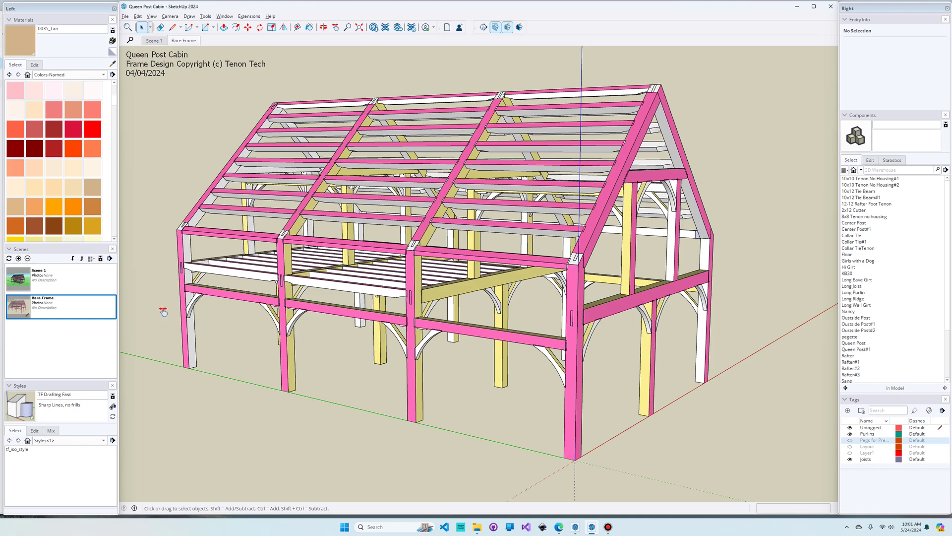
Inspect the girt, joist and knee brace joints at the far corner post, using the X-ray display
scroll(277, 330, up, 5)
scroll(307, 335, up, 2)
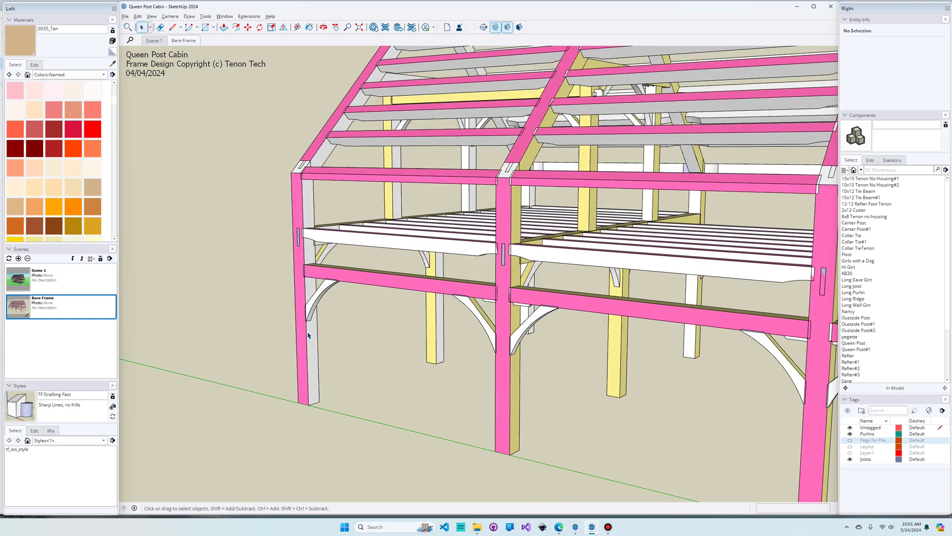
key(alt+x)
middle_drag(303, 319, 330, 314)
key(alt+x)
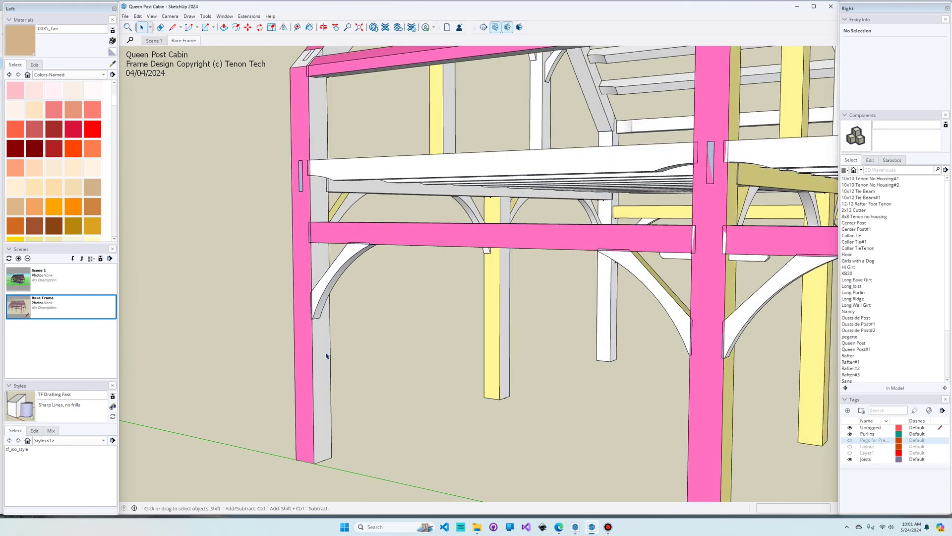
Move the far corner post out of the frame to expose its joinery, and undo the move
click(326, 356)
key(m)
click(325, 353)
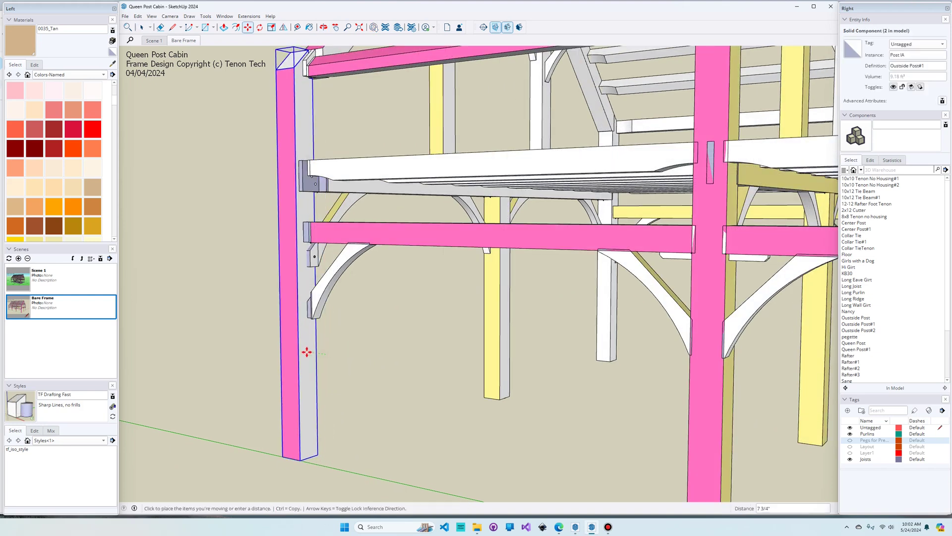
click(256, 346)
key(space)
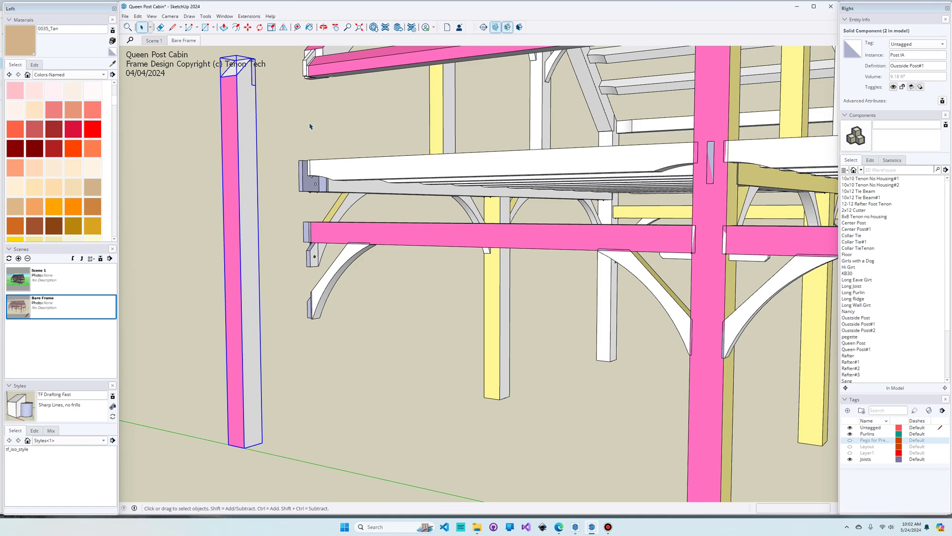
key(ctrl+z)
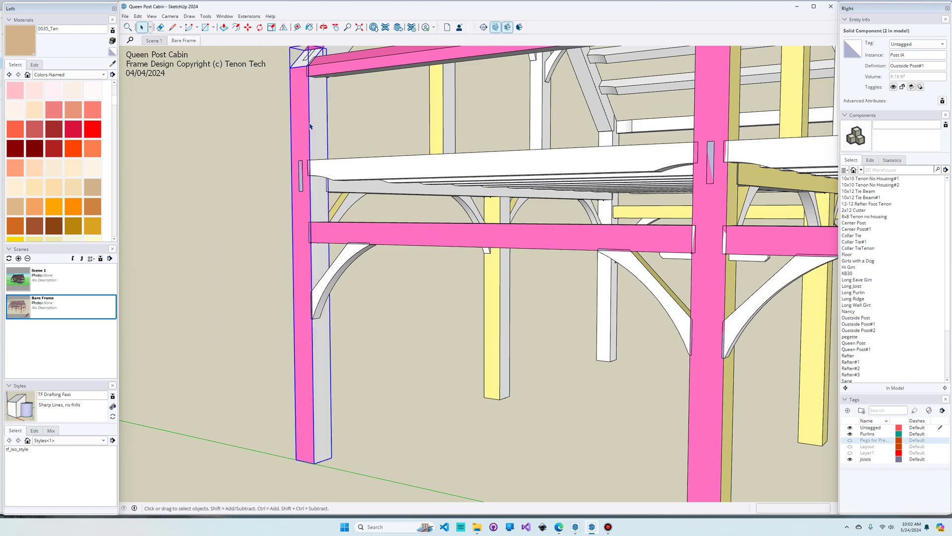
Make shop drawings of the far corner post and move the save dialog clear of the four views
right_click(323, 334)
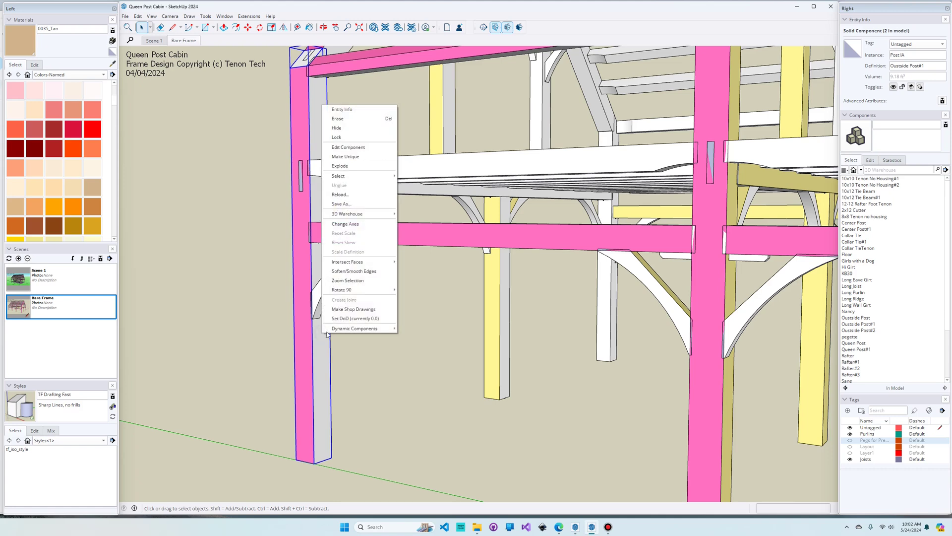
click(358, 310)
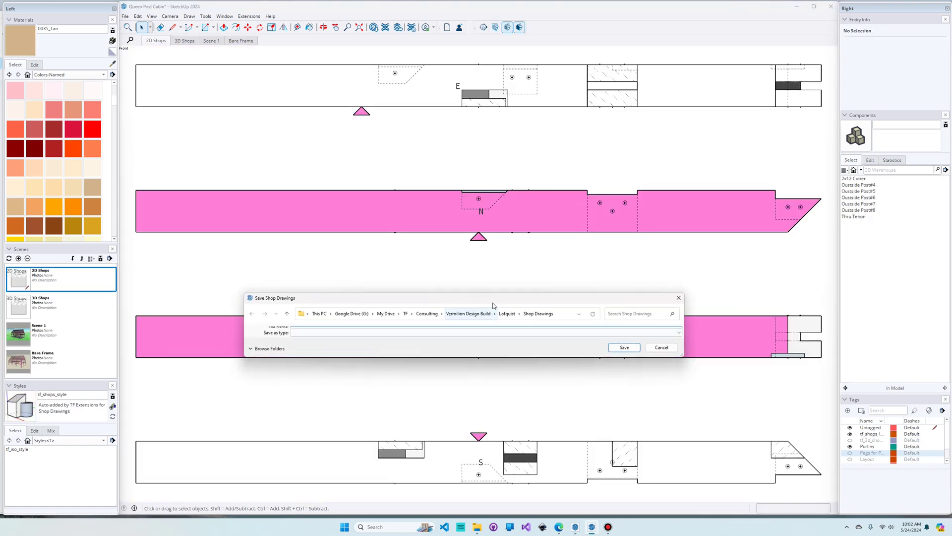
drag(493, 305, 491, 519)
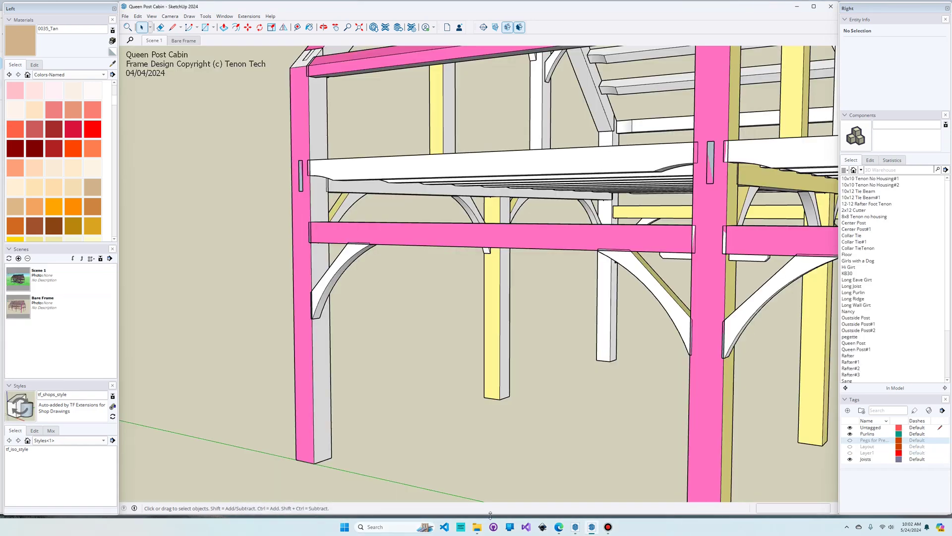
Return to the Bare Frame scene and open the frame's timber materials list in Excel
click(178, 41)
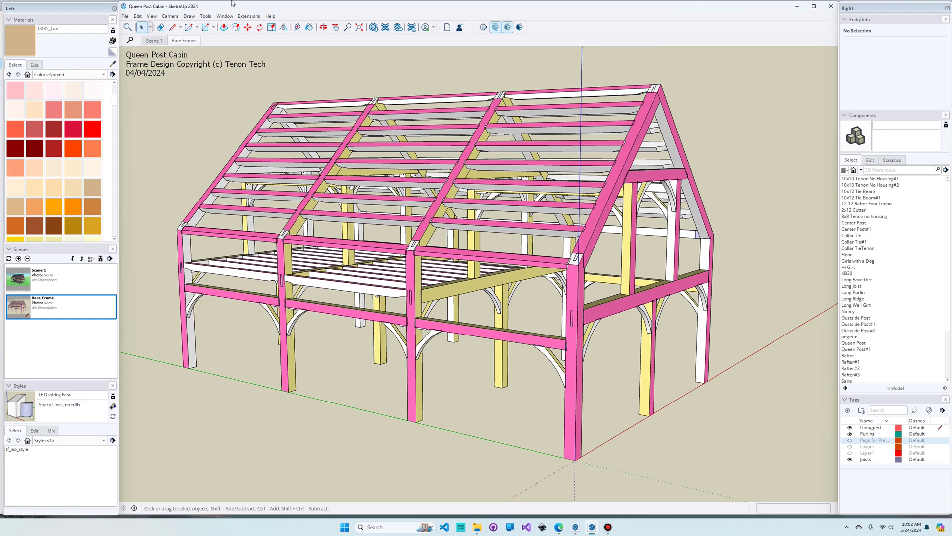
click(248, 16)
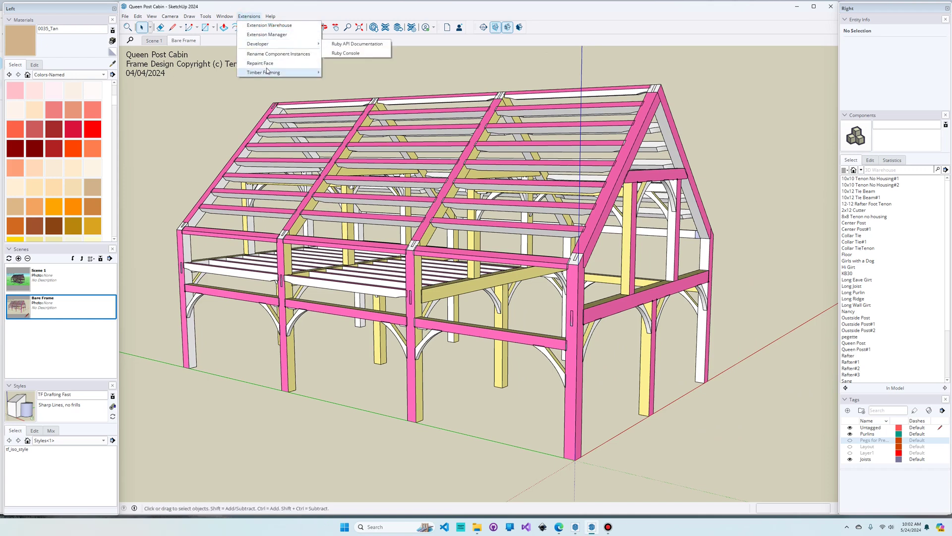
key(Escape)
key(Escape)
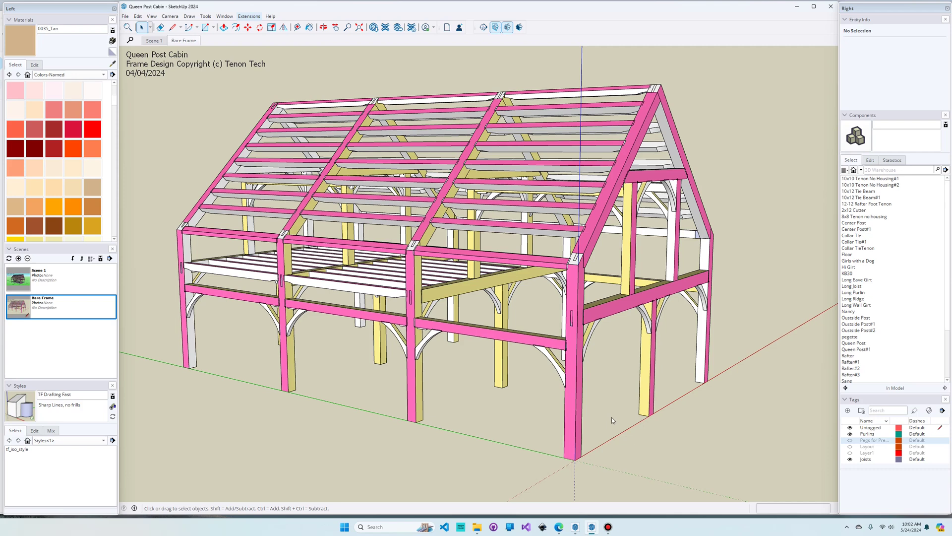
click(616, 527)
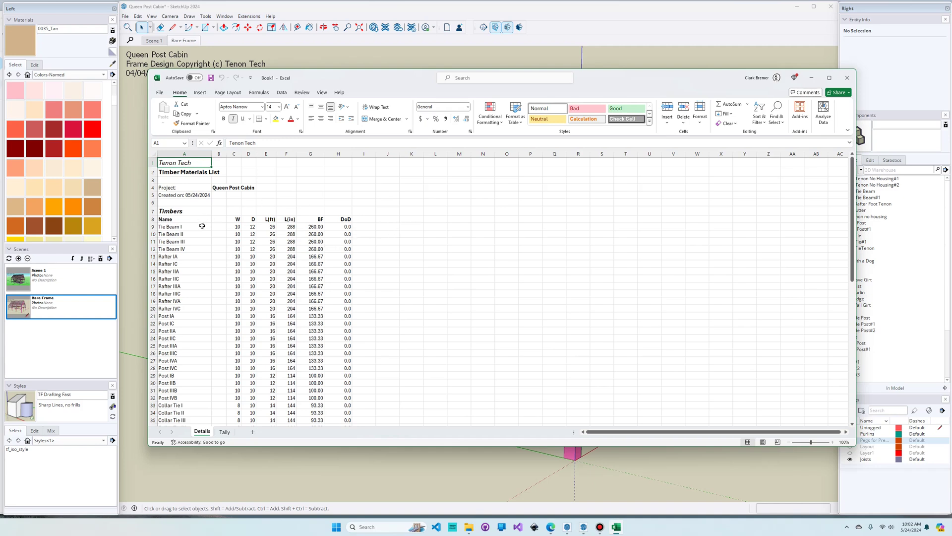
Review the timbers and scantlings on the Details sheet and the Tally sheet, then close the workbook
scroll(203, 226, down, 2)
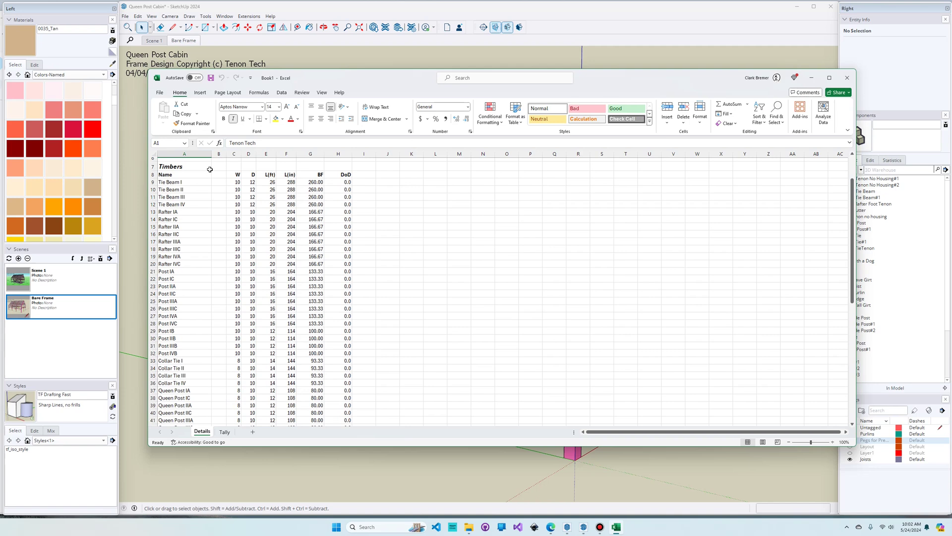
scroll(256, 250, down, 10)
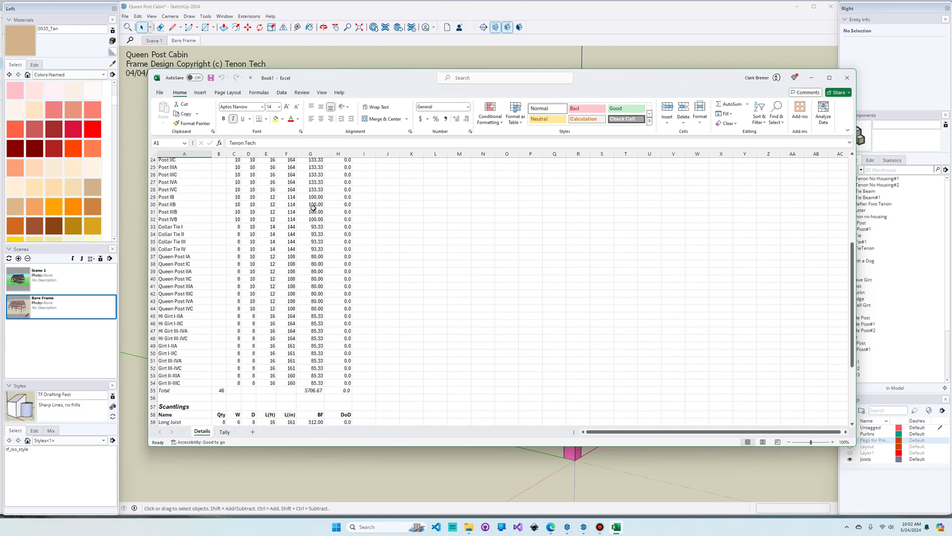
scroll(257, 250, down, 5)
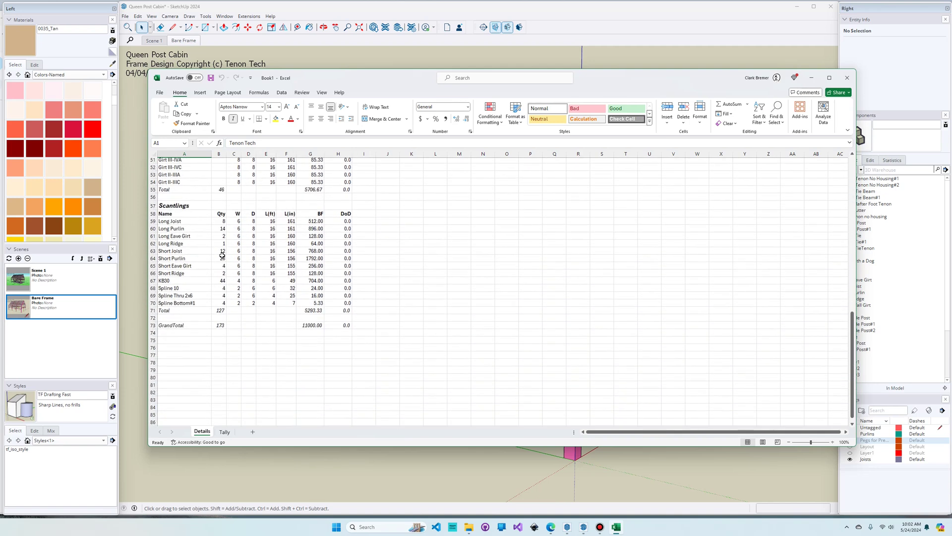
click(225, 431)
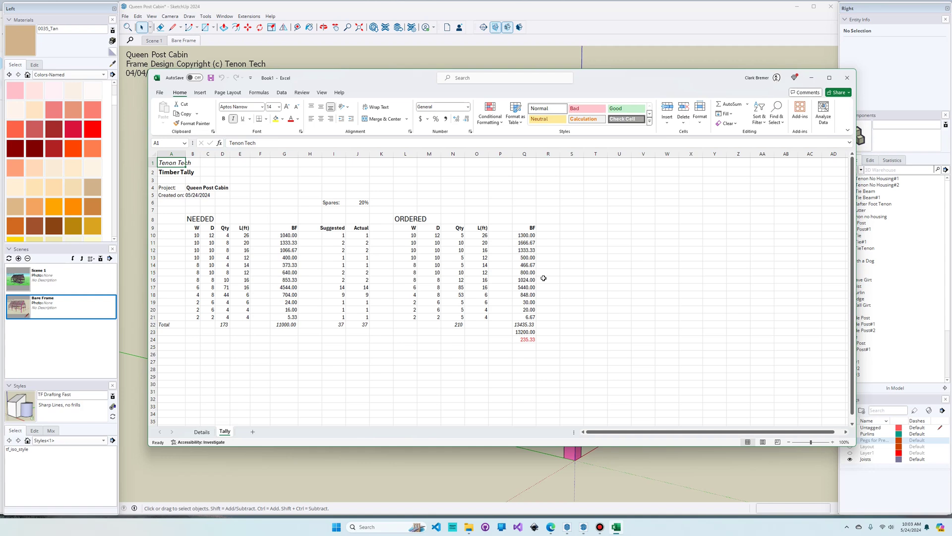
click(847, 80)
click(526, 306)
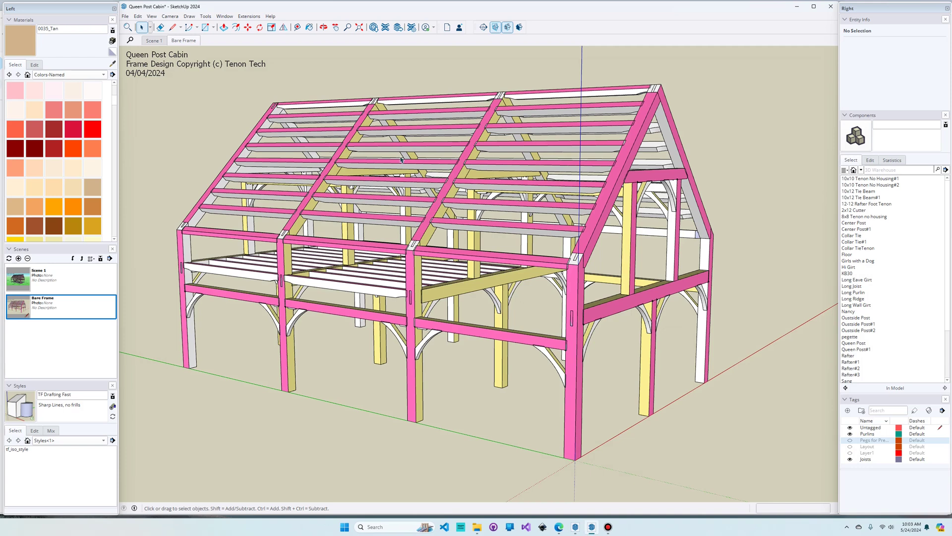
Restore Scene 1, view the Post I A shop drawing in LayOut, and return to the cabin model
click(162, 43)
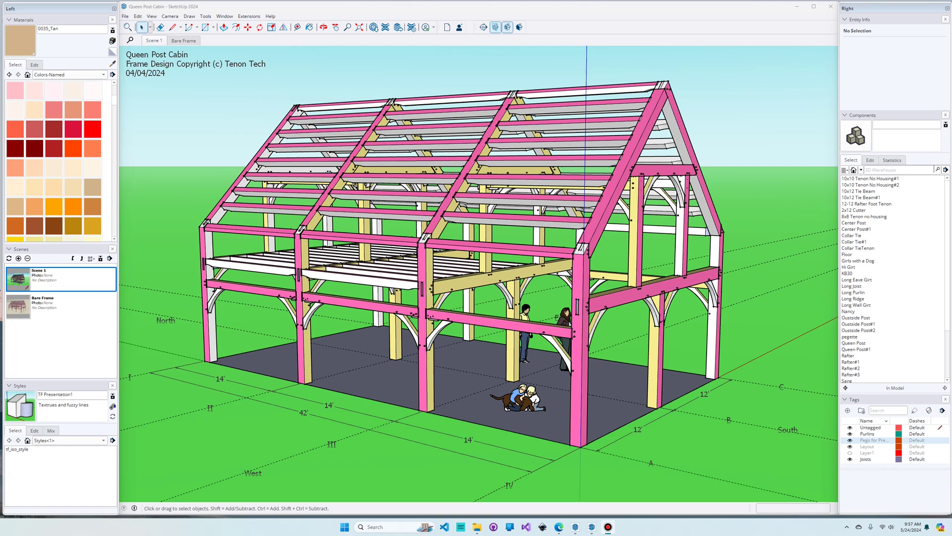
click(576, 527)
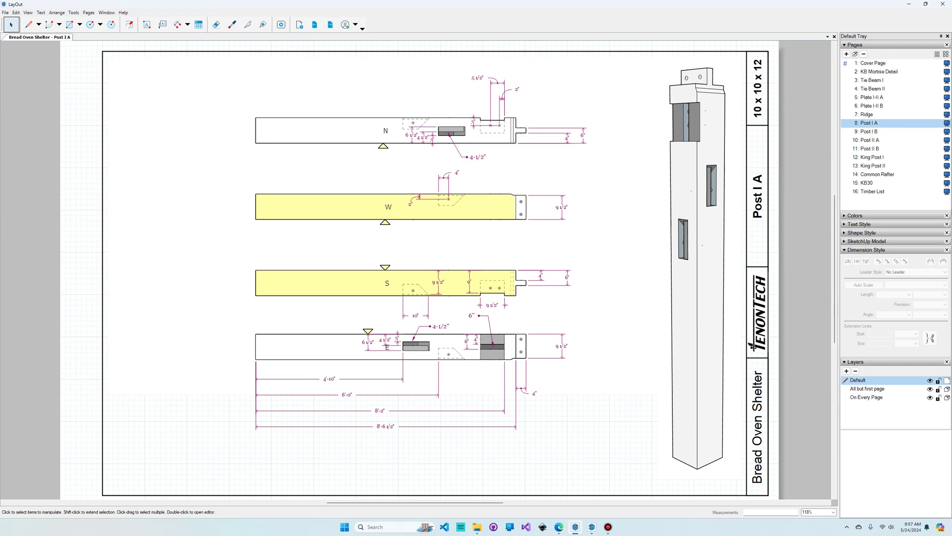
click(909, 4)
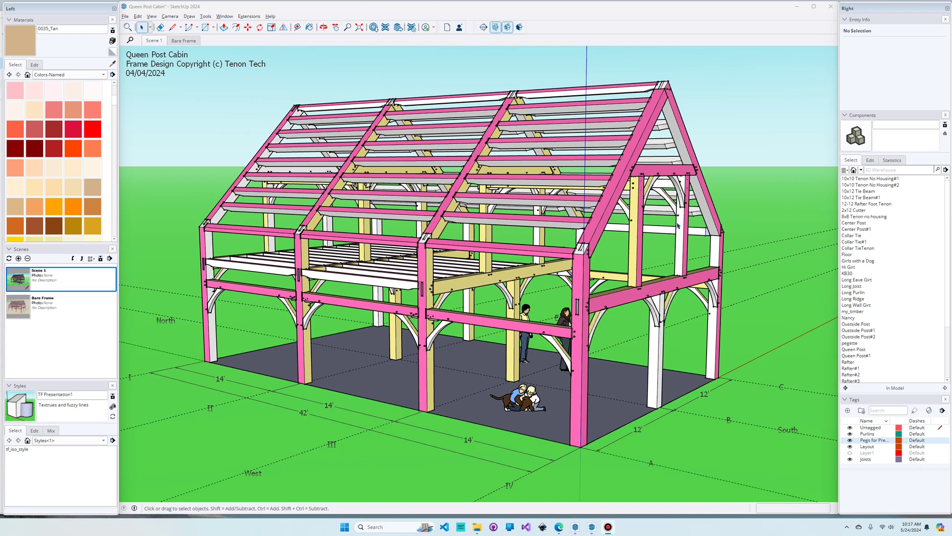
Examine the whole timber frame from the gable end, the long sides and up close at the joints
middle_drag(642, 234, 420, 239)
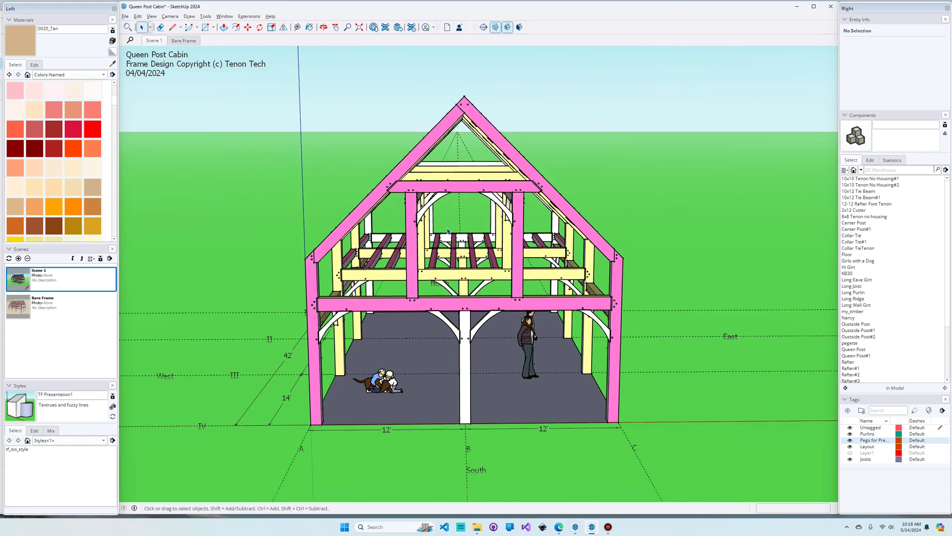
scroll(412, 286, up, 3)
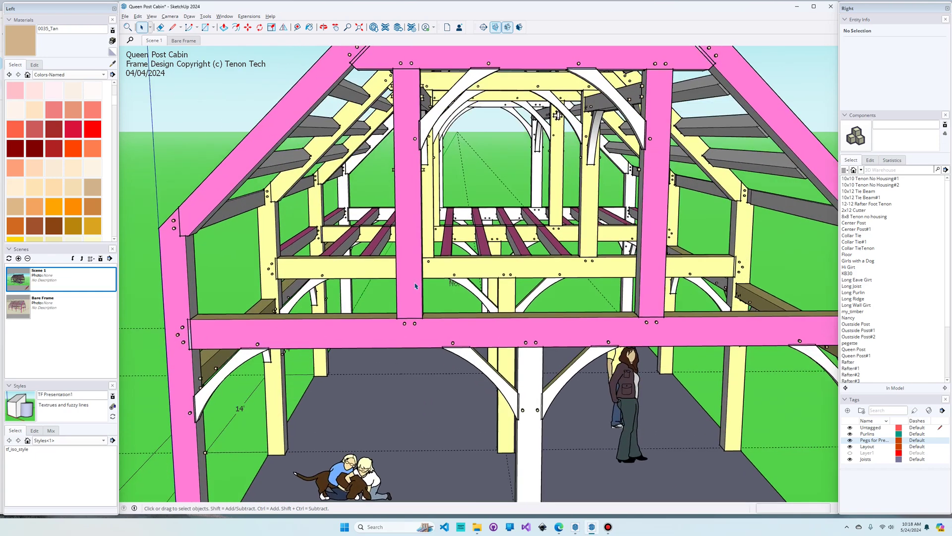
scroll(412, 323, down, 4)
middle_drag(412, 324, 526, 285)
scroll(526, 286, down, 4)
scroll(496, 303, up, 4)
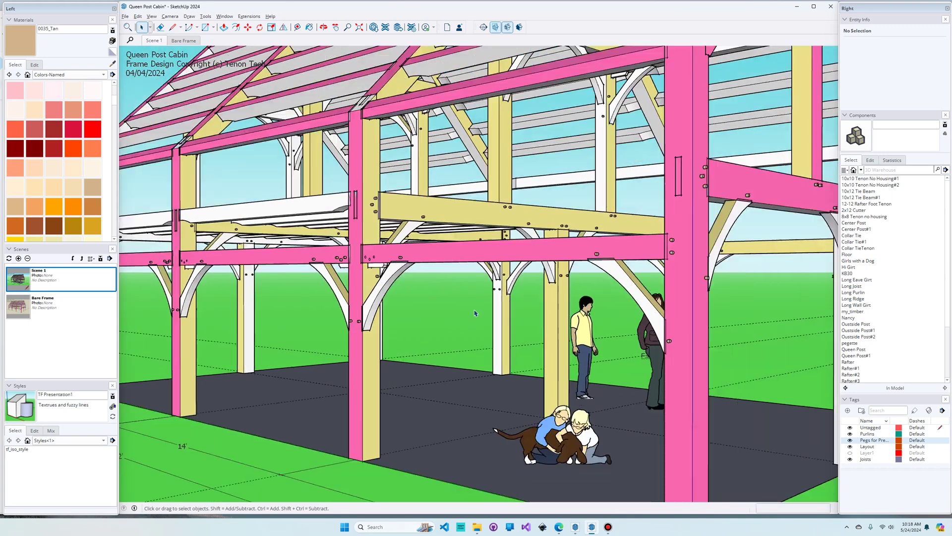
scroll(471, 318, down, 5)
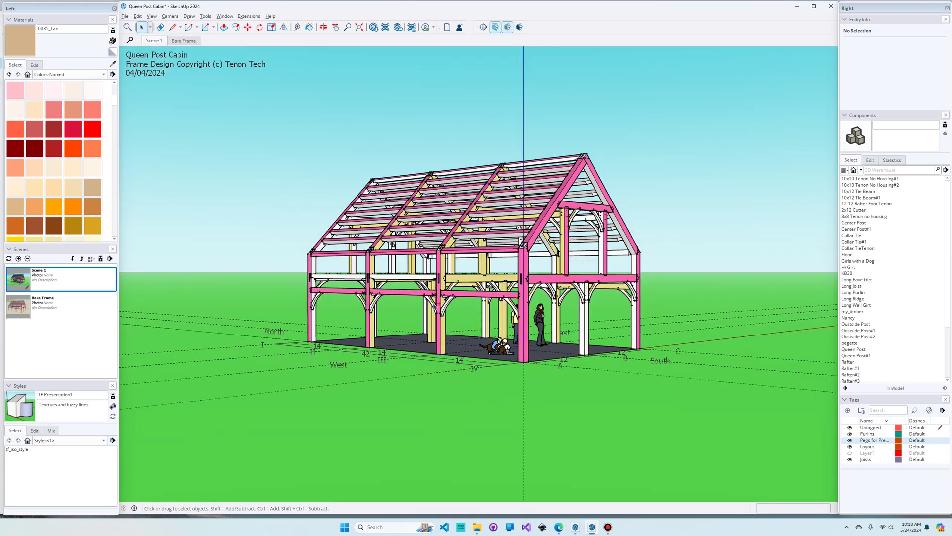
middle_drag(435, 304, 405, 315)
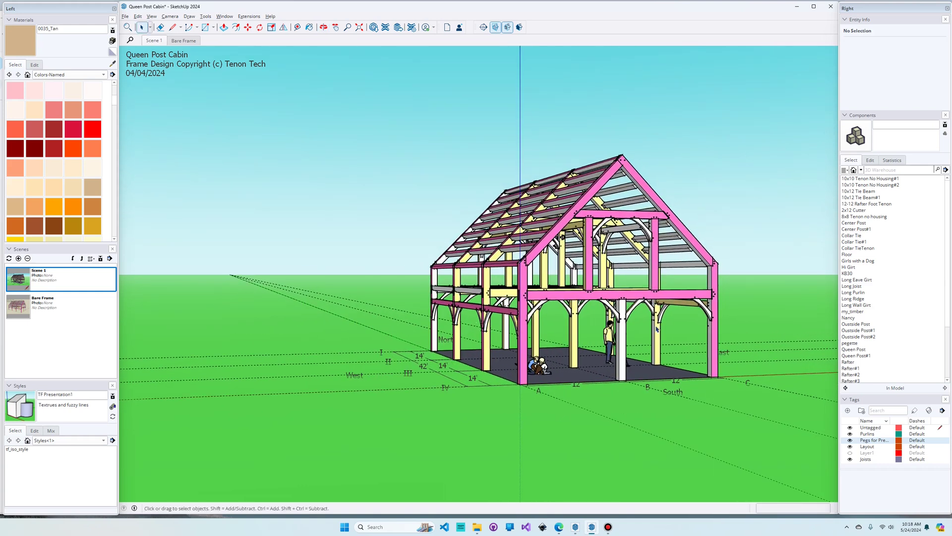
middle_drag(655, 330, 438, 328)
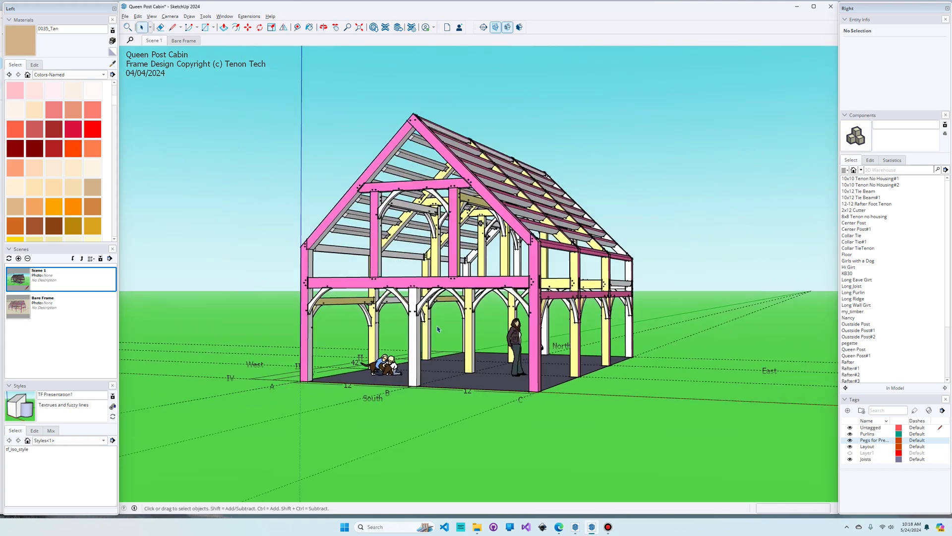
scroll(438, 328, down, 3)
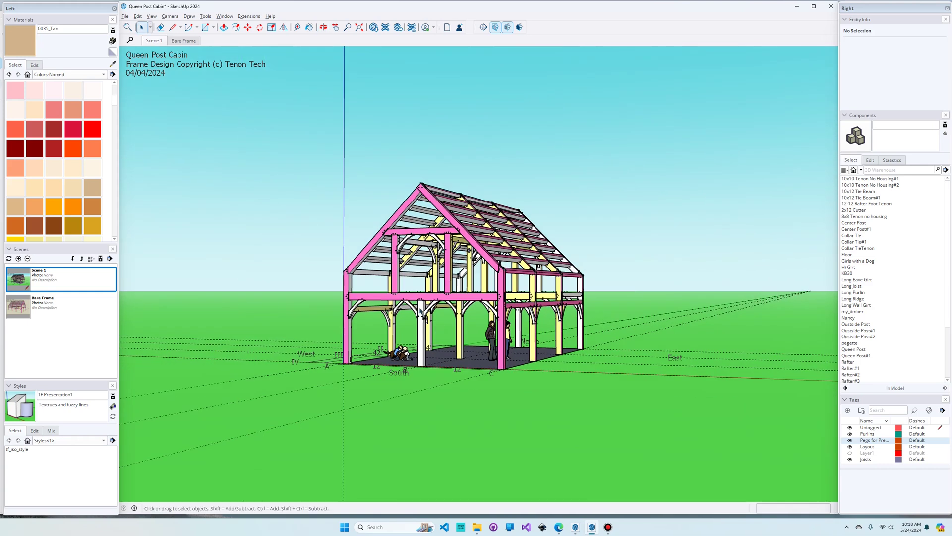
Compare the Bare Frame scene with Scene 1, finishing on Bare Frame
click(182, 42)
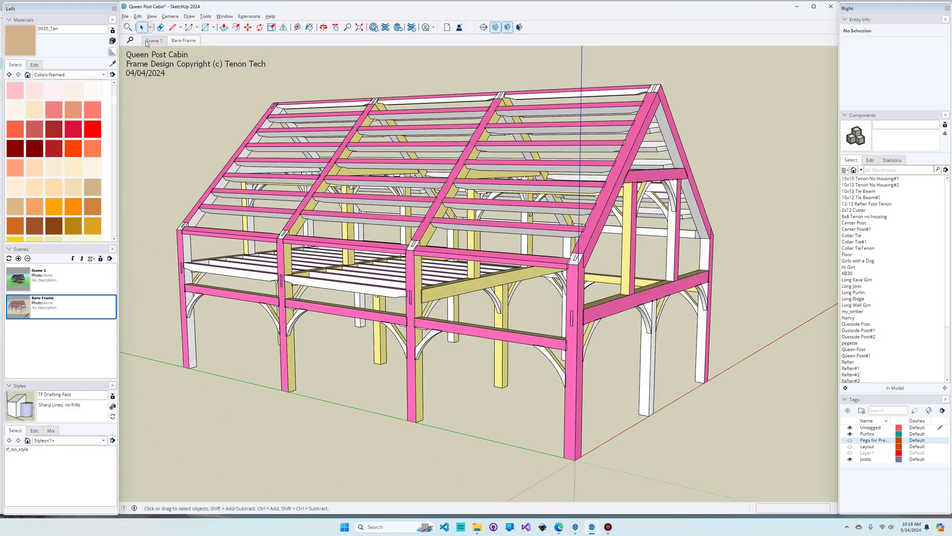
click(158, 42)
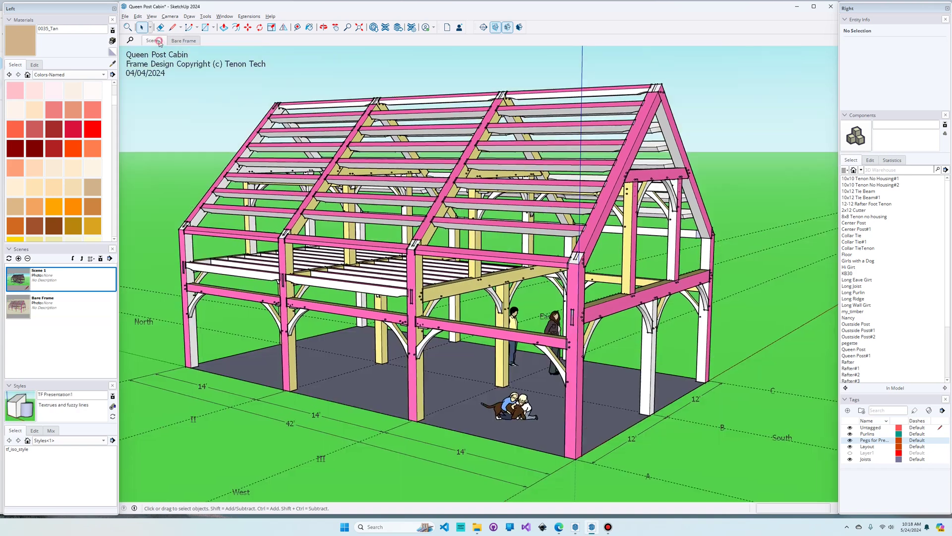
click(190, 42)
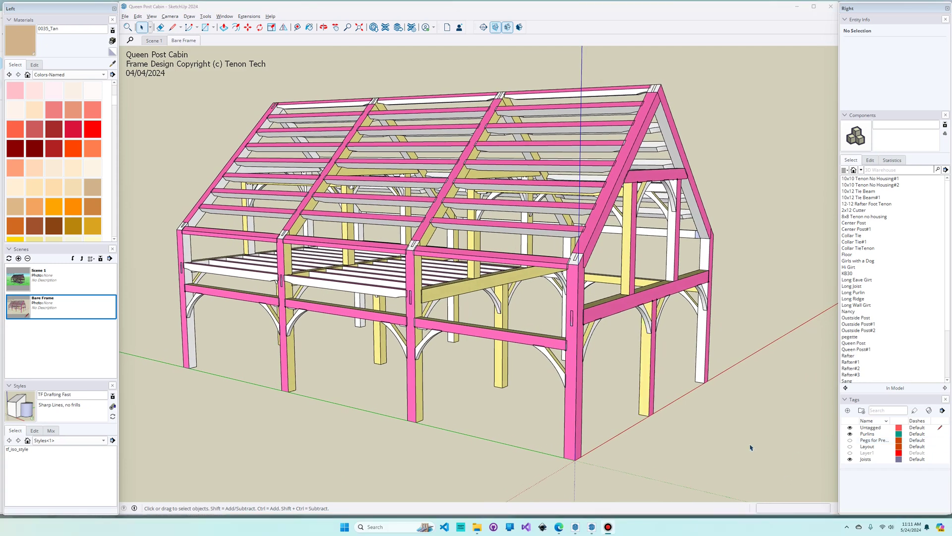
Delete the center post beneath the tie beam at the near gable end
click(647, 383)
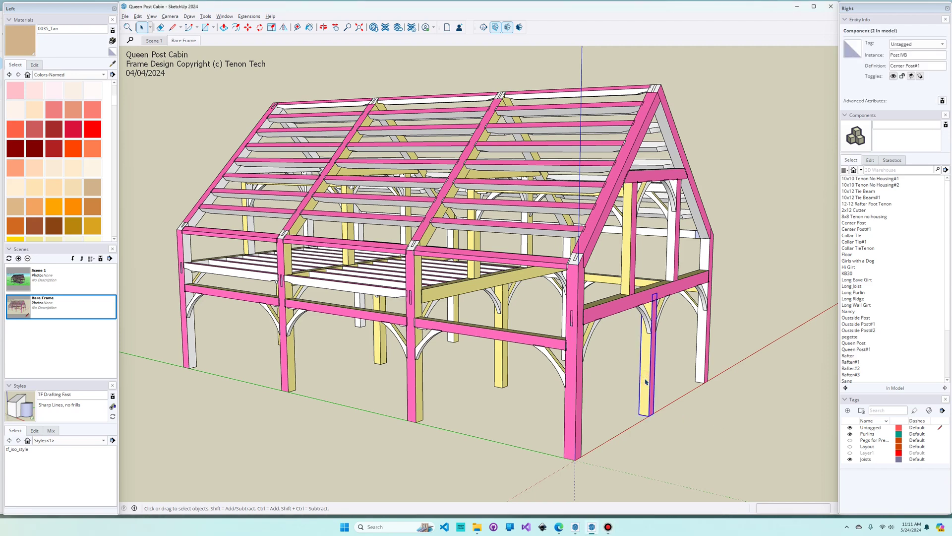
key(Delete)
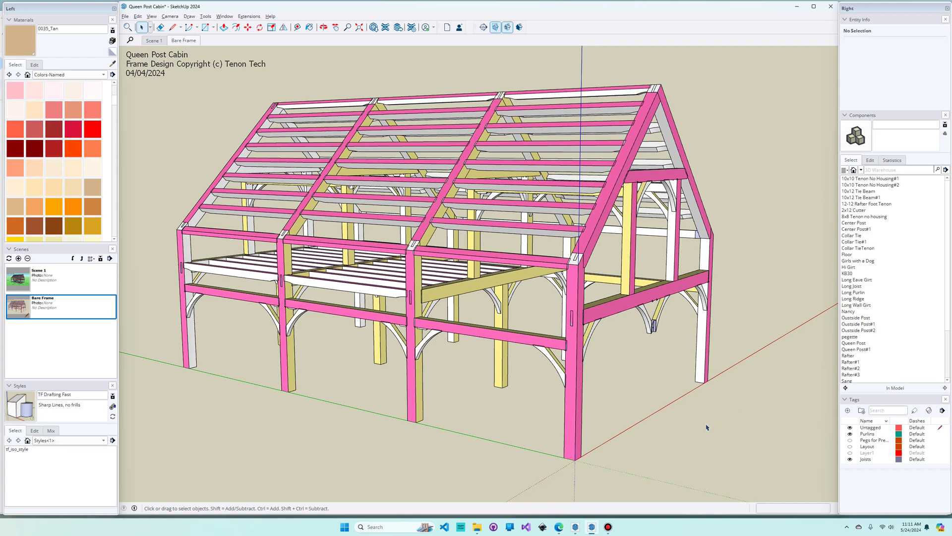
Draw a 10 by 10 inch square on the ground outside the gable end of the frame
key(r)
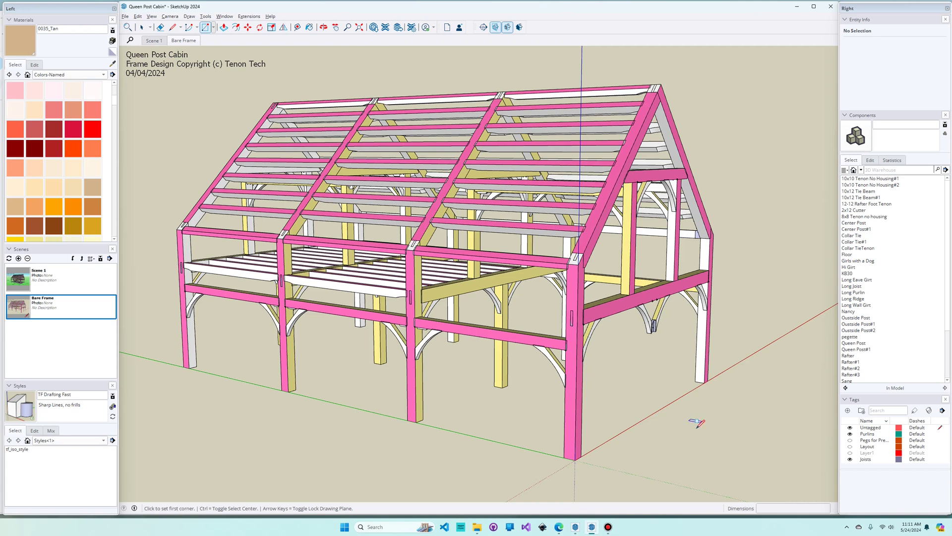
click(706, 414)
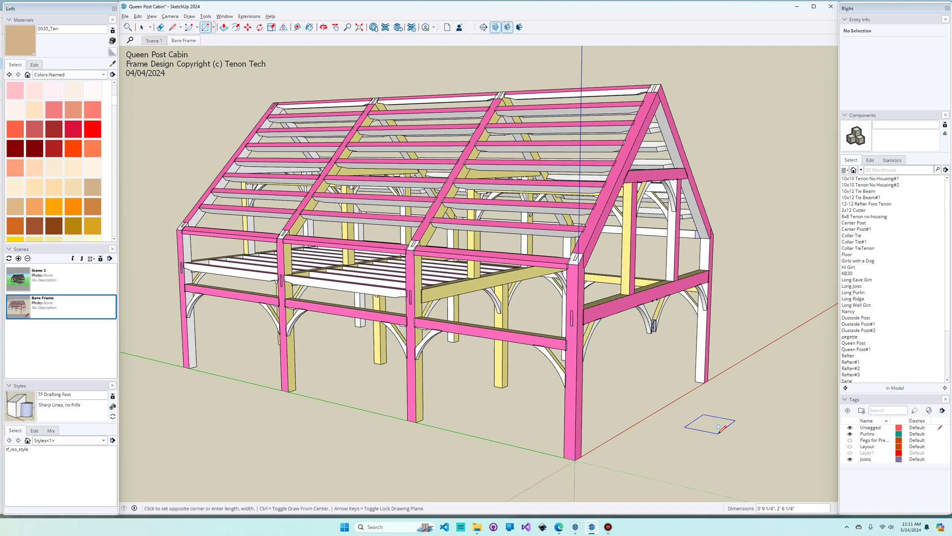
click(719, 432)
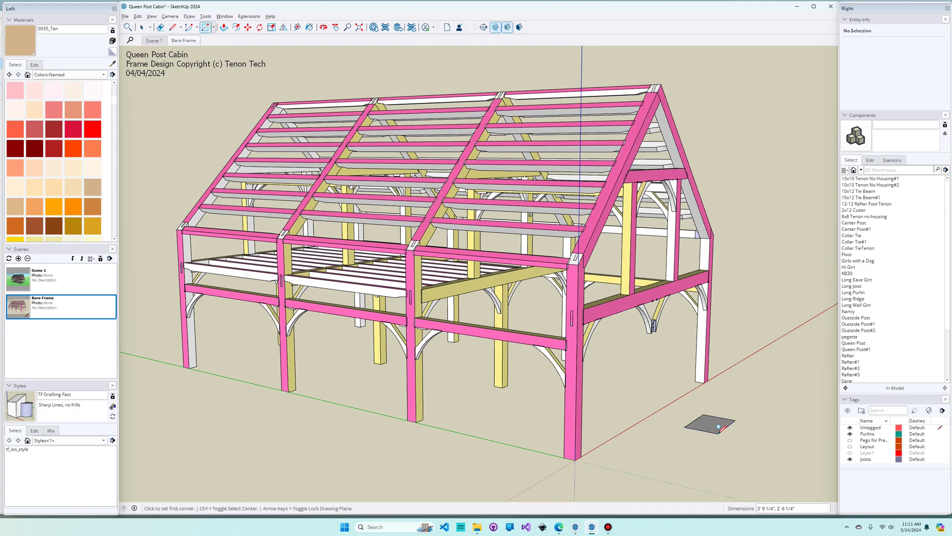
text(10,10)
key(Return)
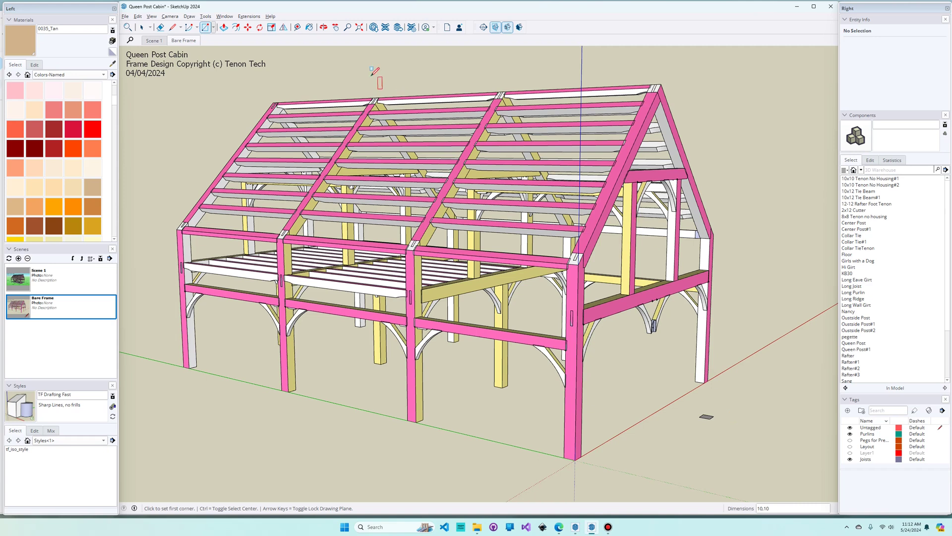
Push/Pull the square upward to form a timber 8 feet tall
click(224, 29)
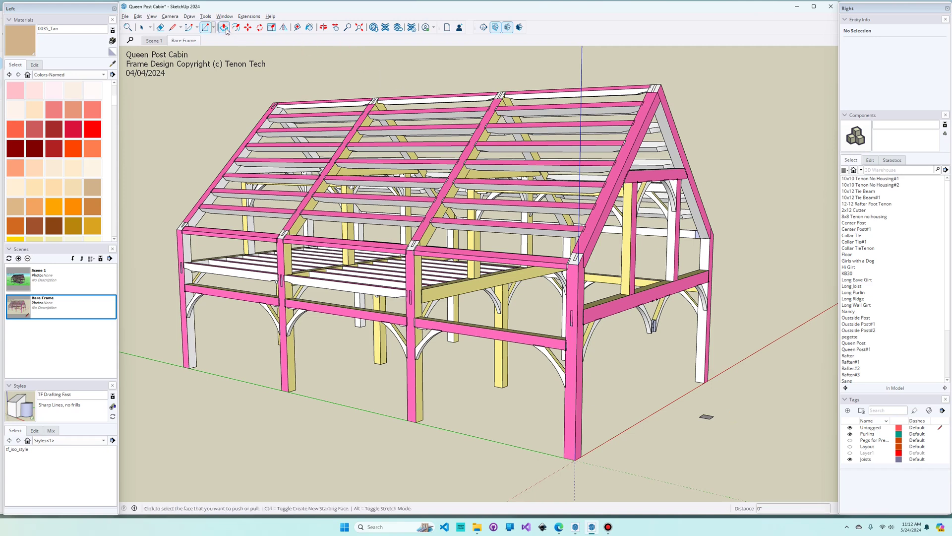
click(707, 418)
click(708, 420)
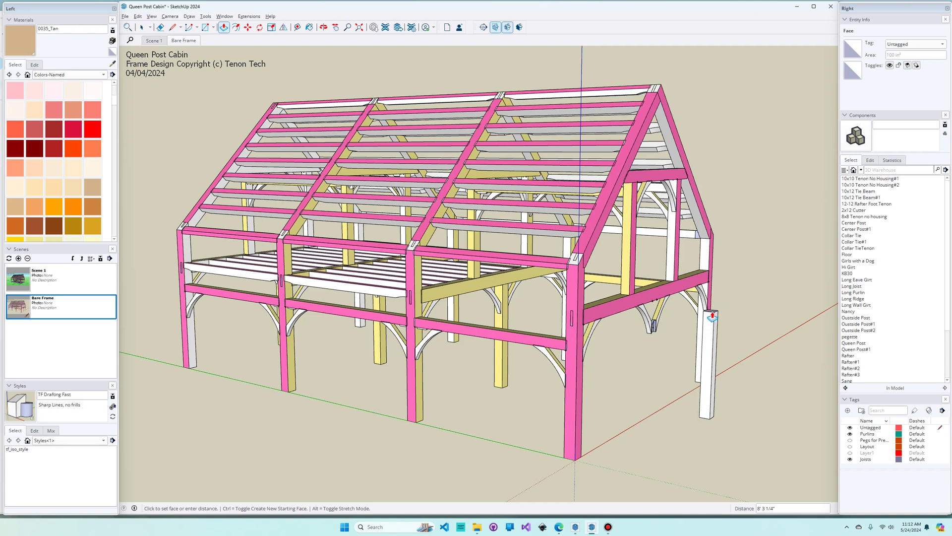
click(712, 316)
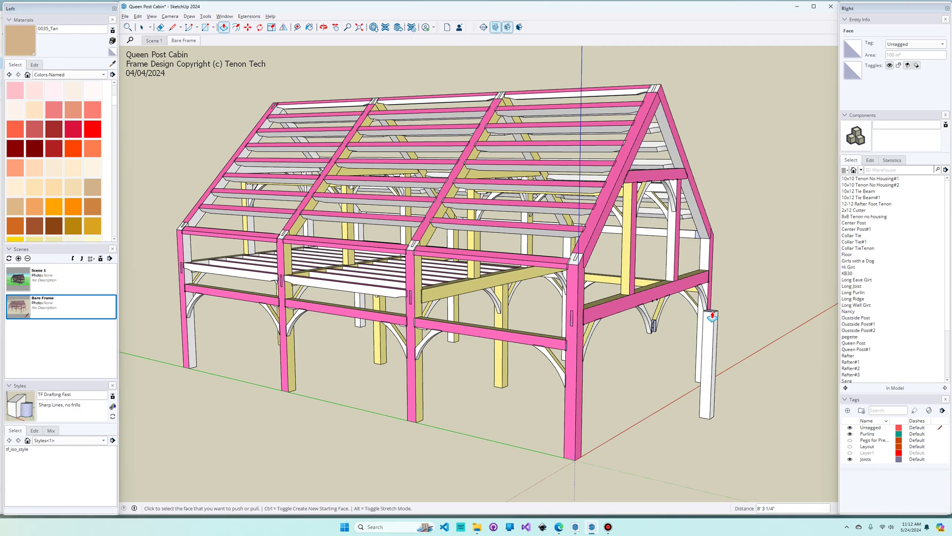
text(8)
click(713, 315)
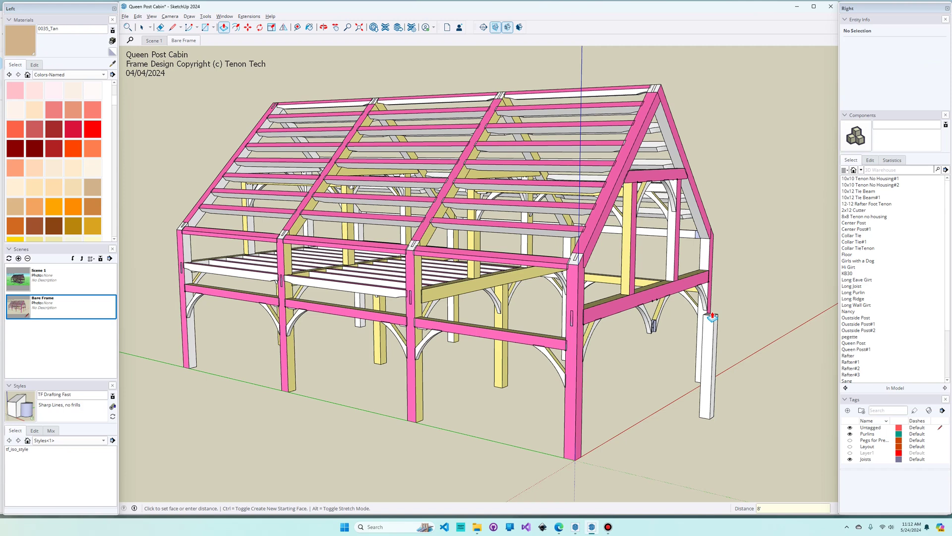
key(space)
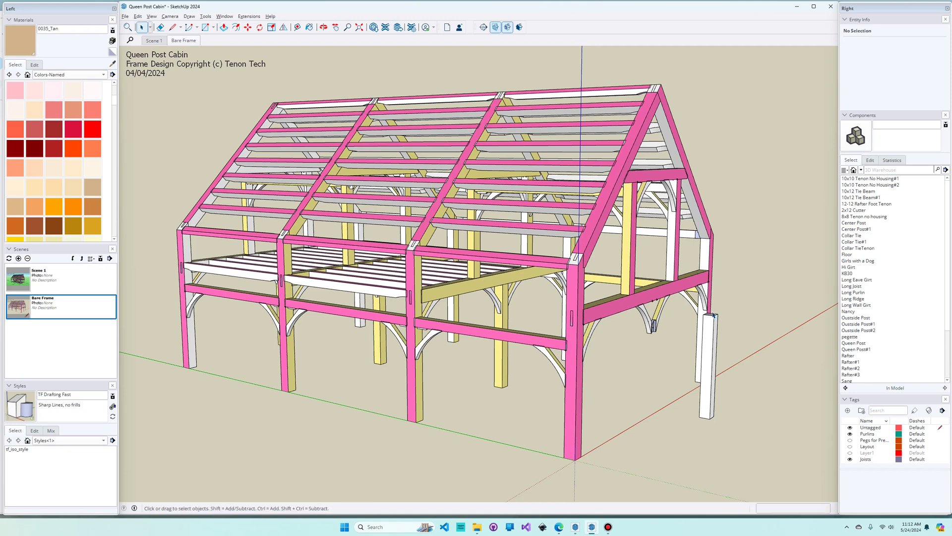
key(m)
click(700, 392)
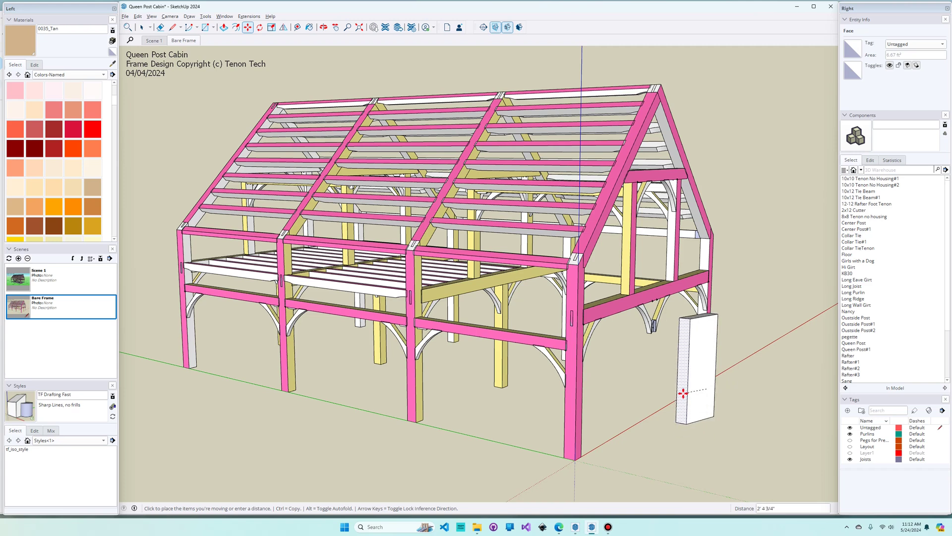
key(Escape)
key(space)
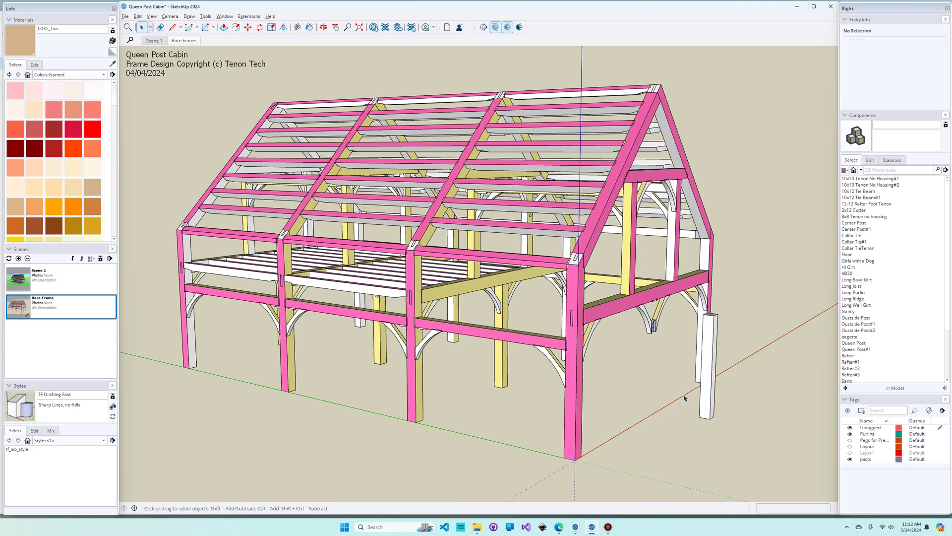
Select all the geometry of the new timber and make it a component with the definition name "my timber"
middle_drag(689, 406, 736, 414)
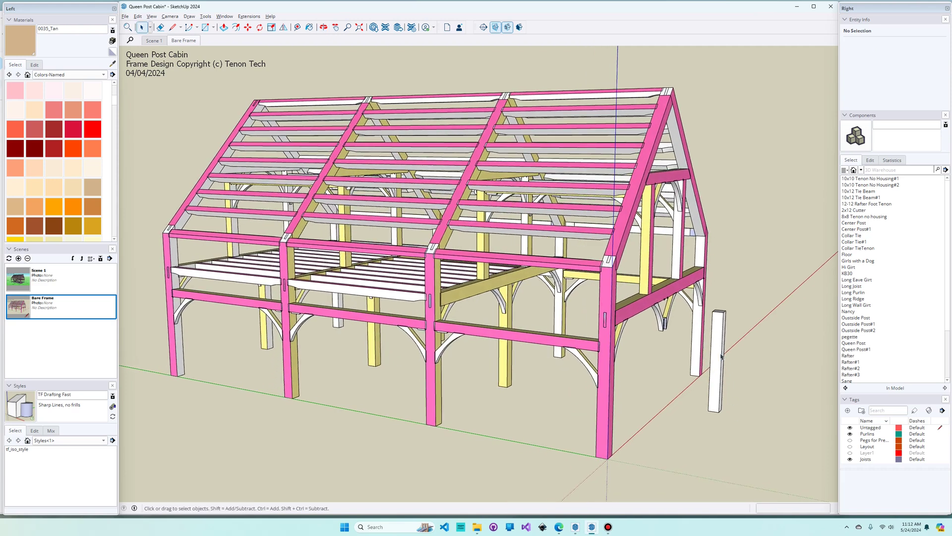
scroll(719, 361, up, 3)
scroll(717, 362, up, 2)
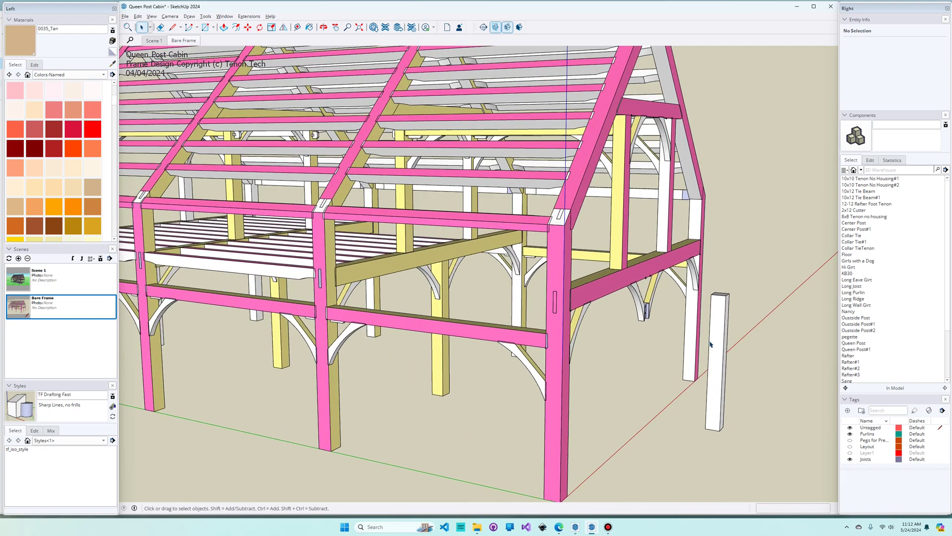
click(717, 344)
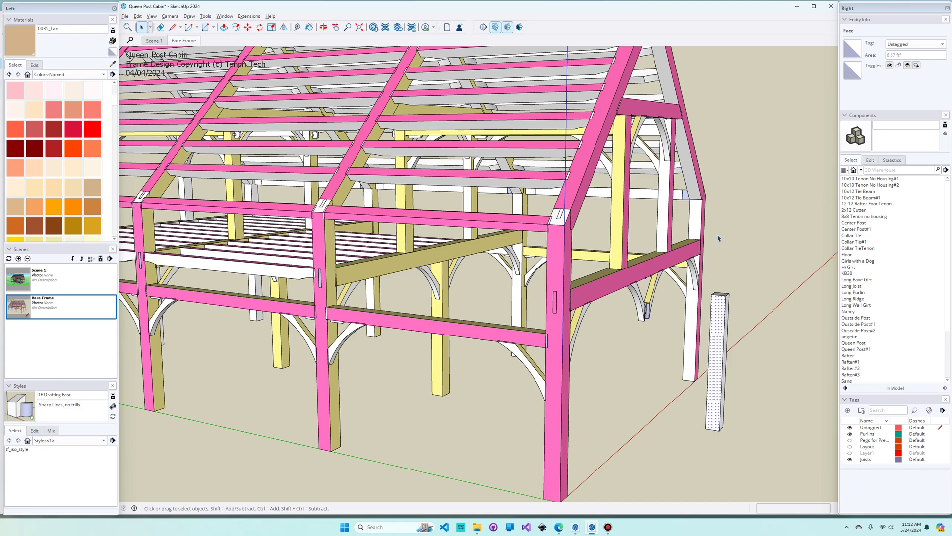
scroll(701, 303, up, 3)
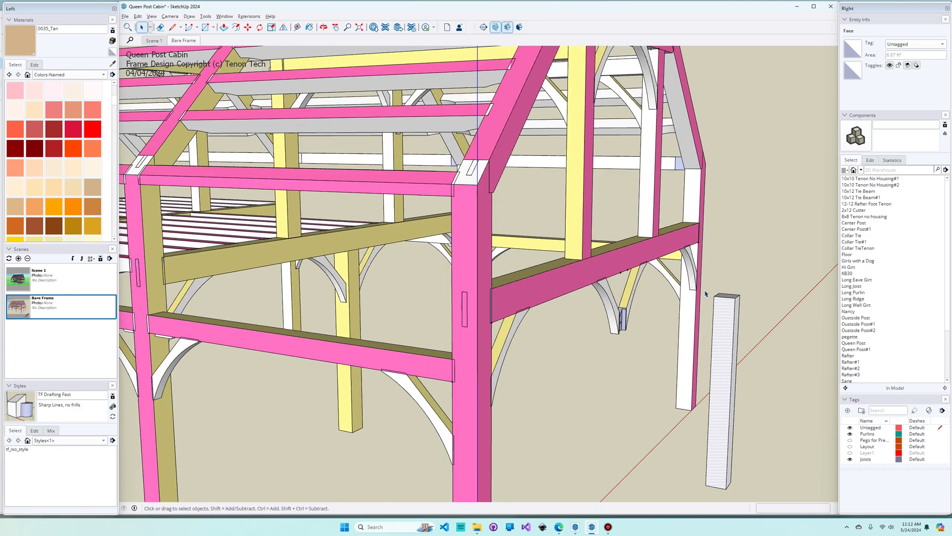
scroll(708, 288, down, 2)
drag(707, 289, 758, 483)
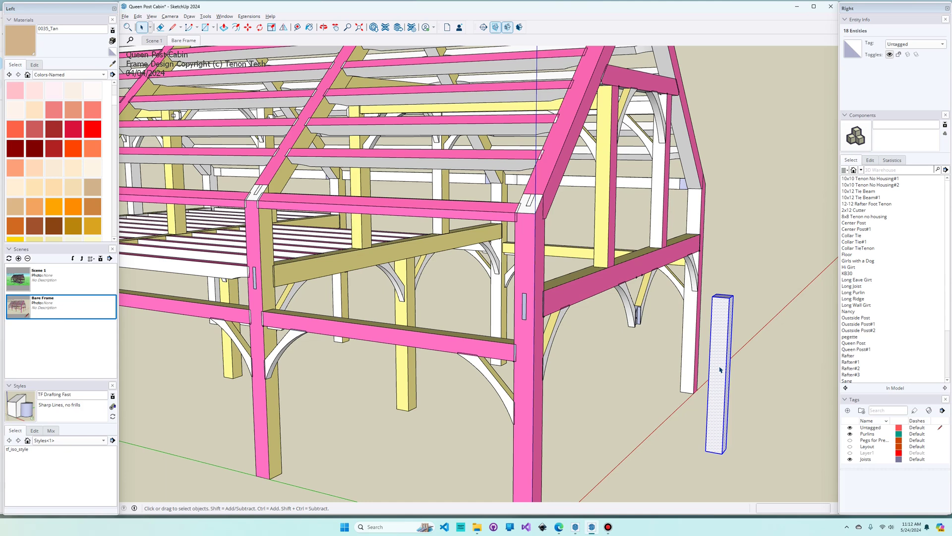
right_click(721, 370)
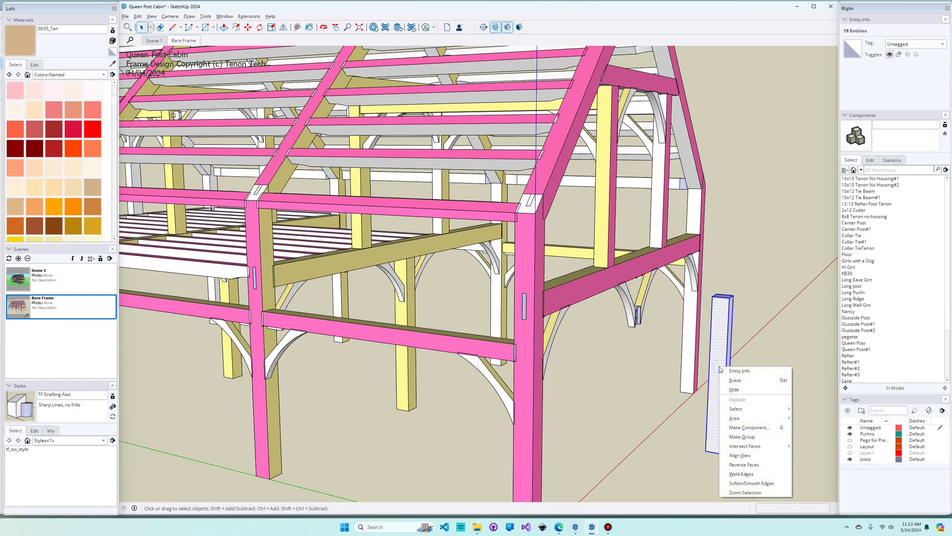
click(748, 428)
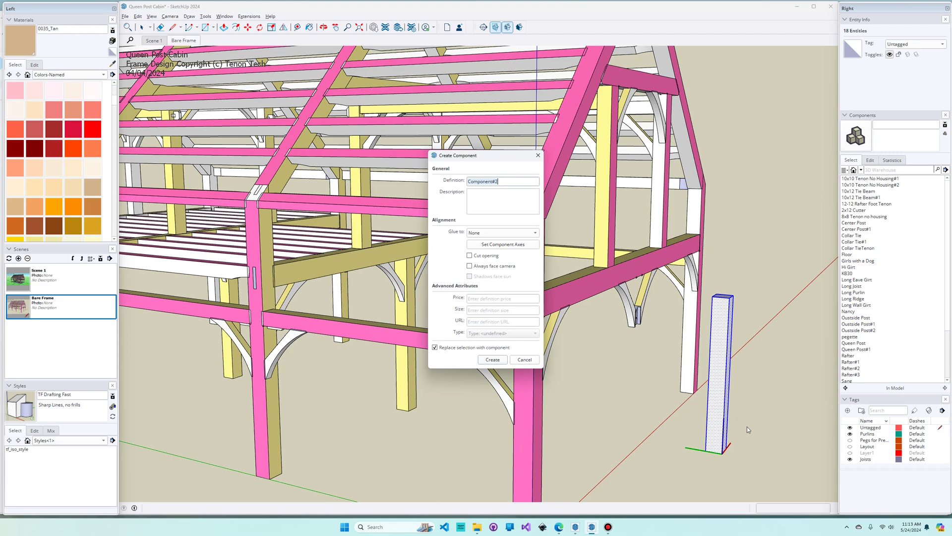
text(my timber)
key(Return)
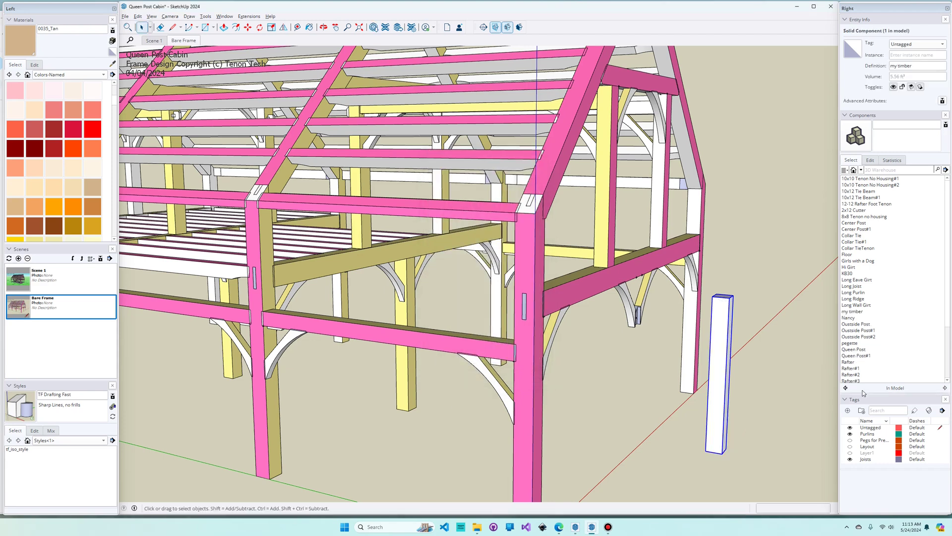
Shift the my timber component about 10 inches sideways and place its top-edge midpoint on the gable tie beam's lower edge
key(m)
click(714, 383)
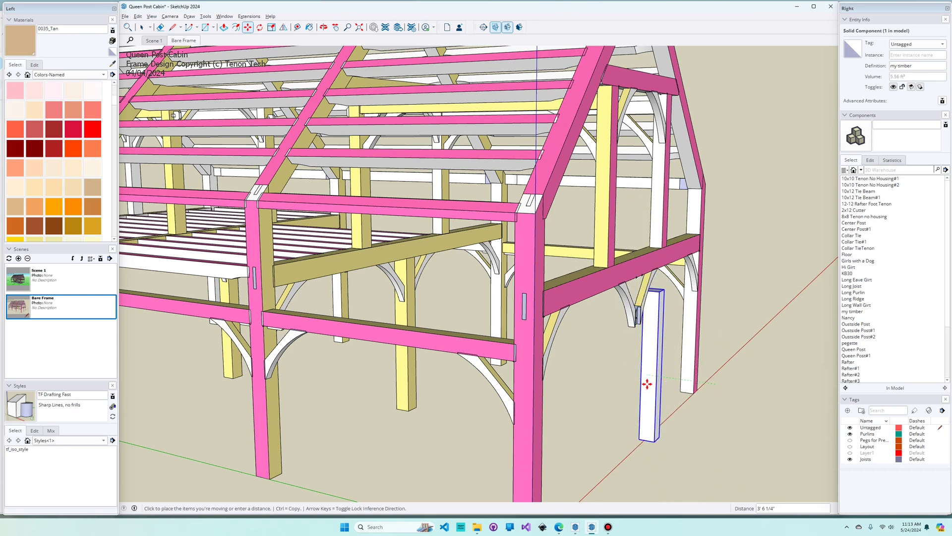
click(732, 389)
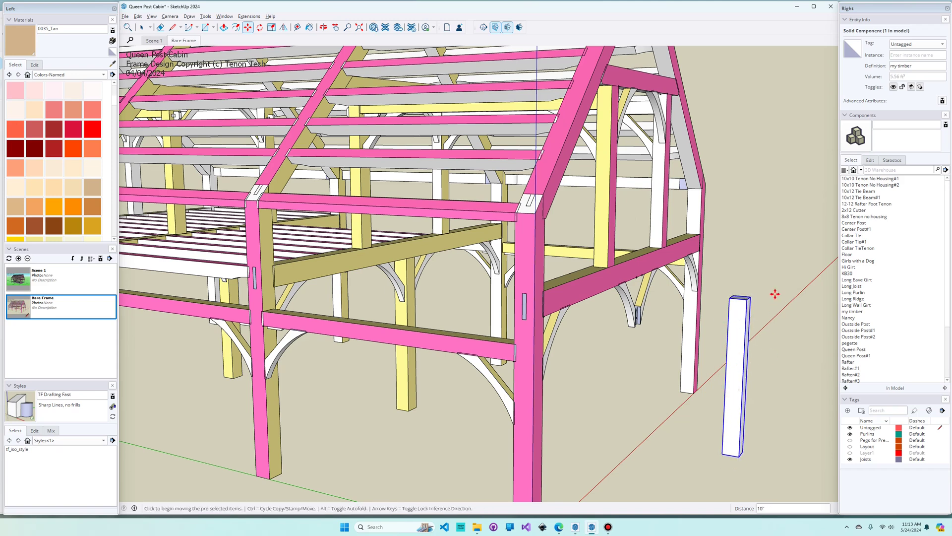
middle_drag(774, 325, 697, 356)
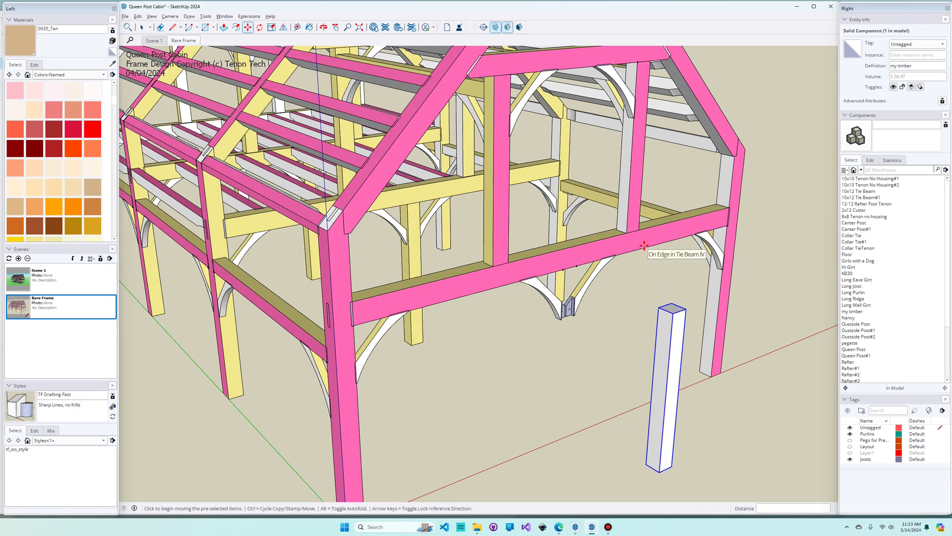
mouse_move(677, 314)
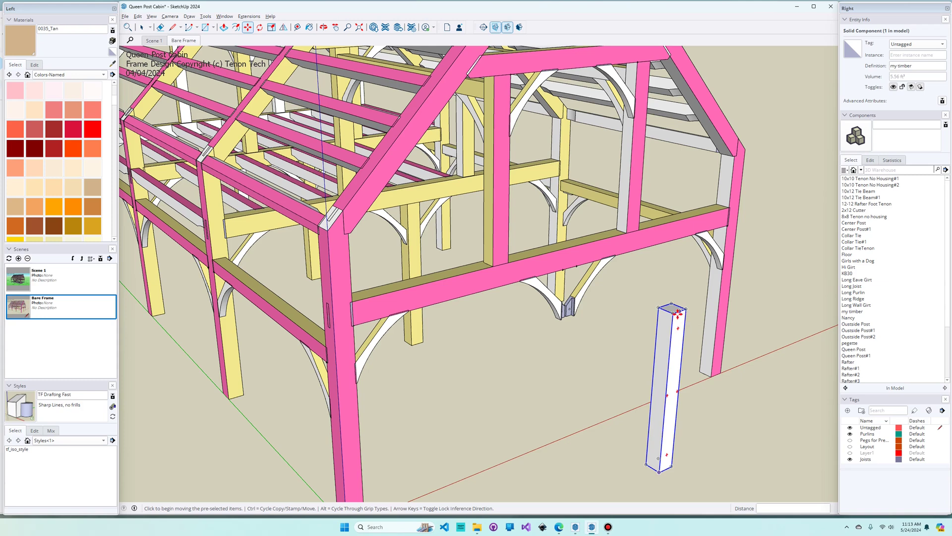
click(677, 314)
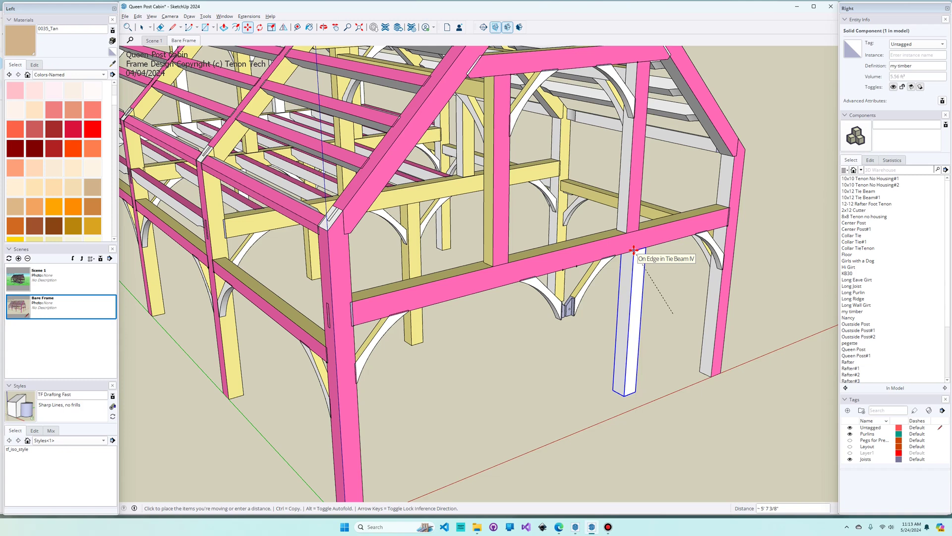
click(634, 249)
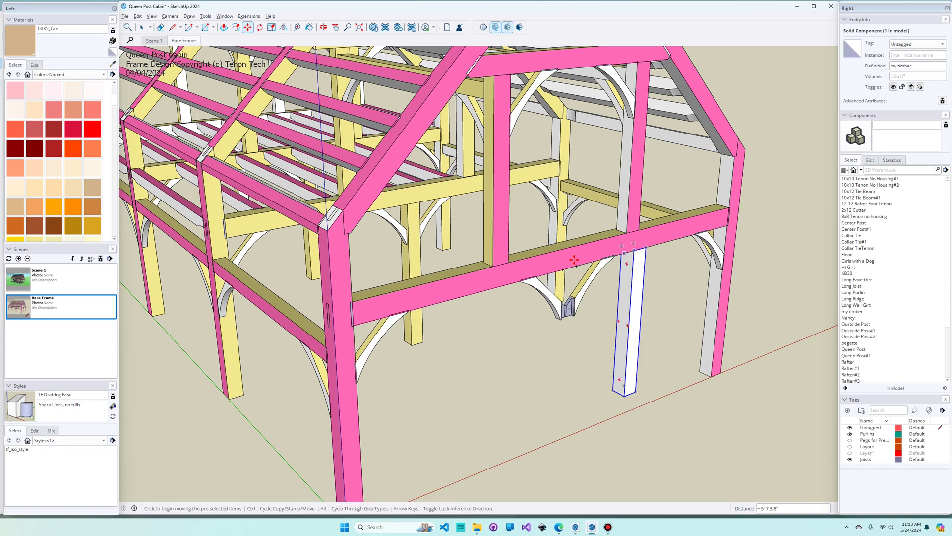
Move the timber by its top-edge midpoint to the middle of the tie beam's lower edge, between the two center braces
scroll(666, 273, up, 3)
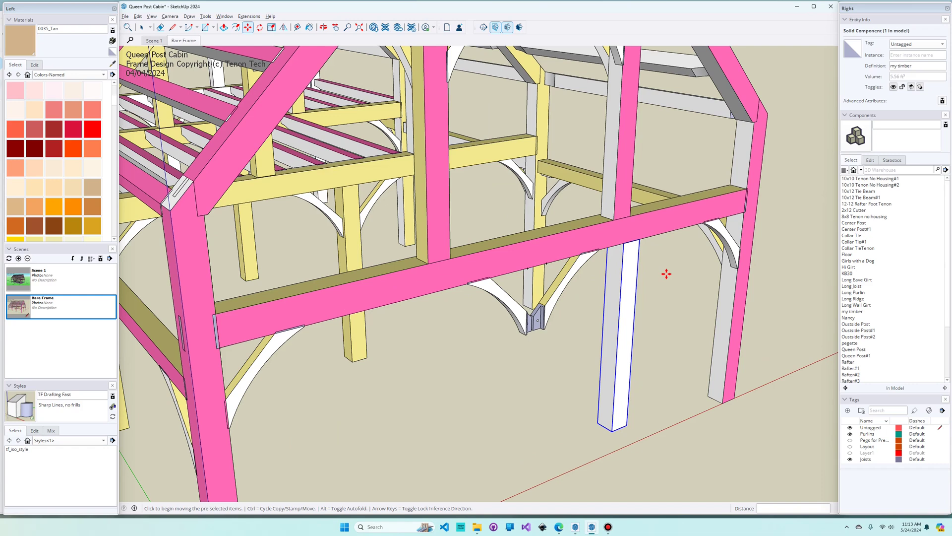
scroll(640, 284, down, 2)
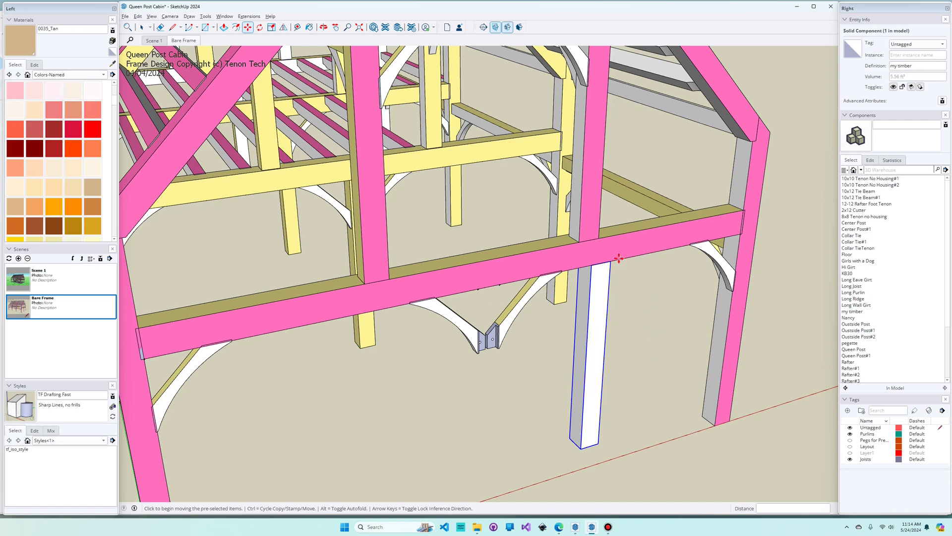
mouse_move(602, 263)
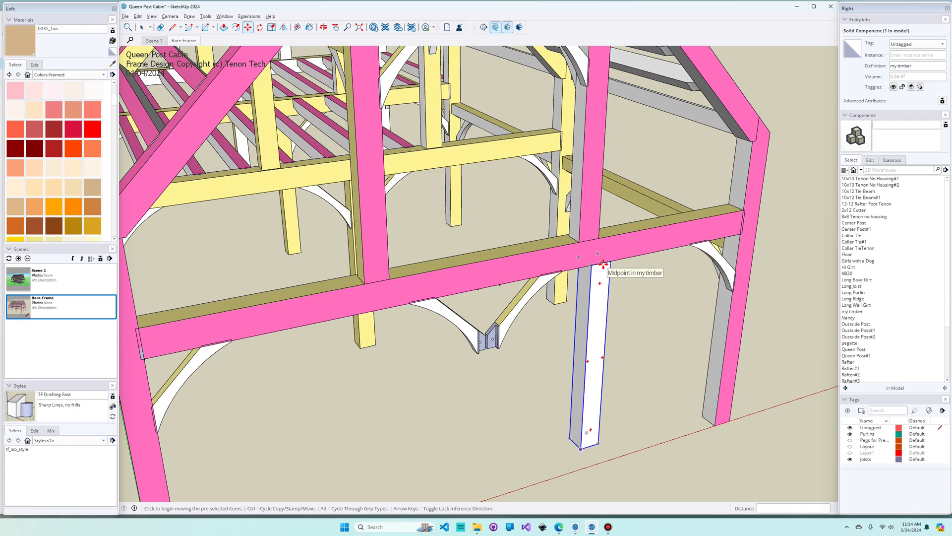
click(603, 264)
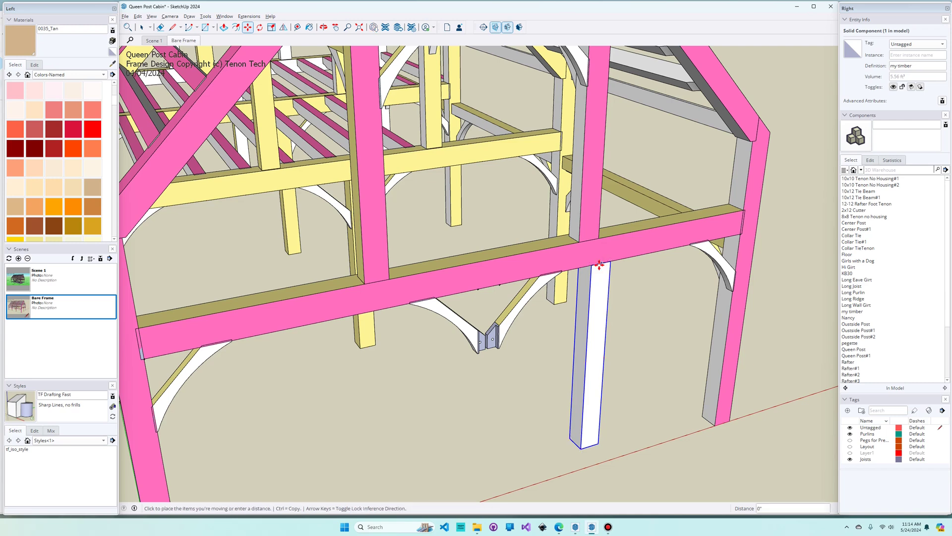
click(488, 287)
Inside the my timber component, Push/Pull the timber's bottom face down level with the foot of the neighboring corner post, and close the component
key(o)
drag(565, 411, 638, 263)
key(m)
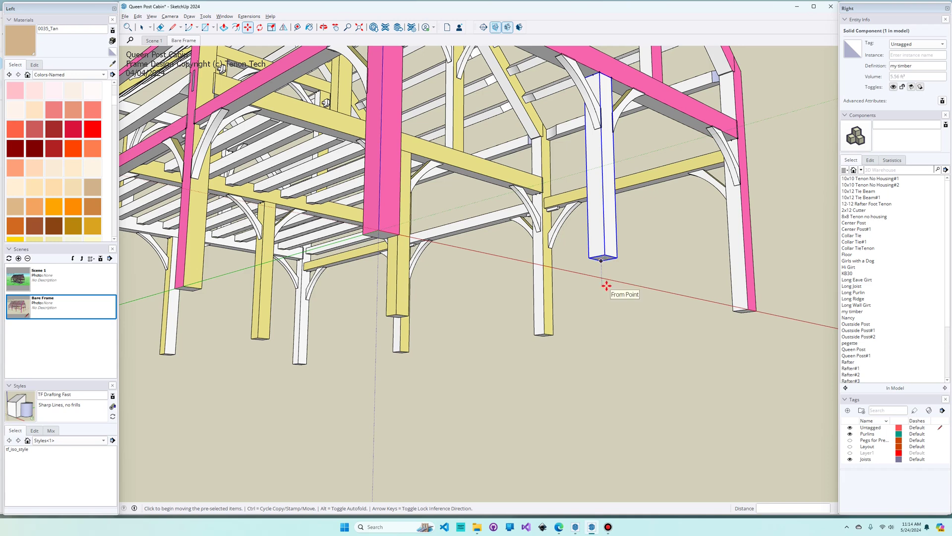
key(space)
key(p)
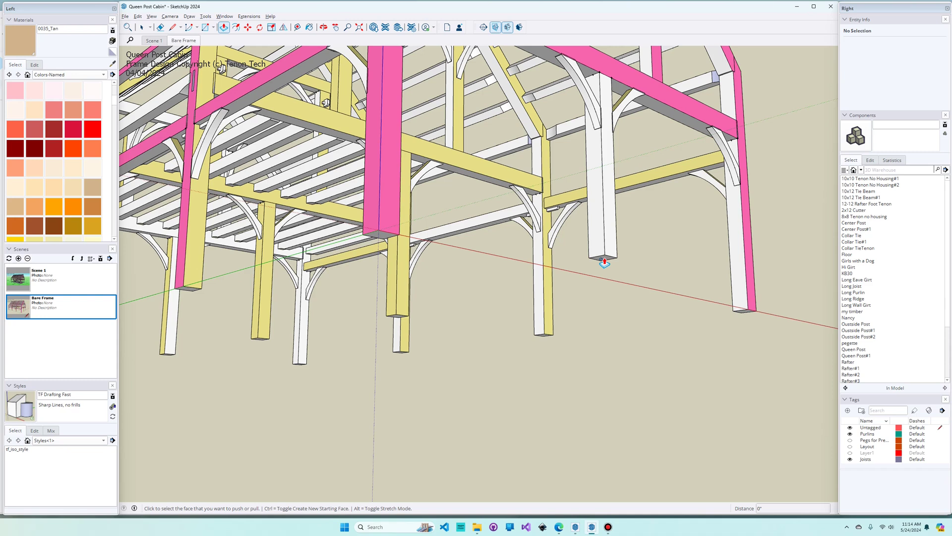
key(space)
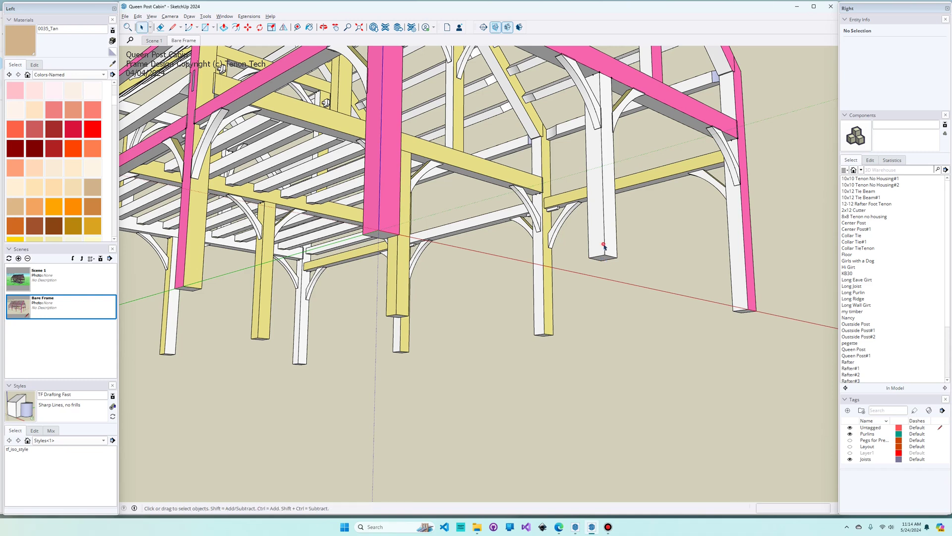
double_click(605, 247)
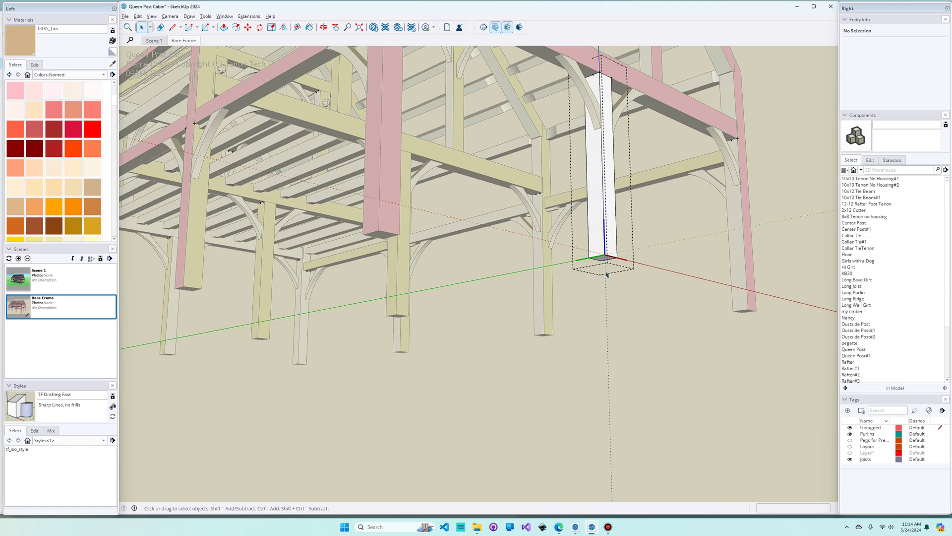
scroll(603, 284, up, 2)
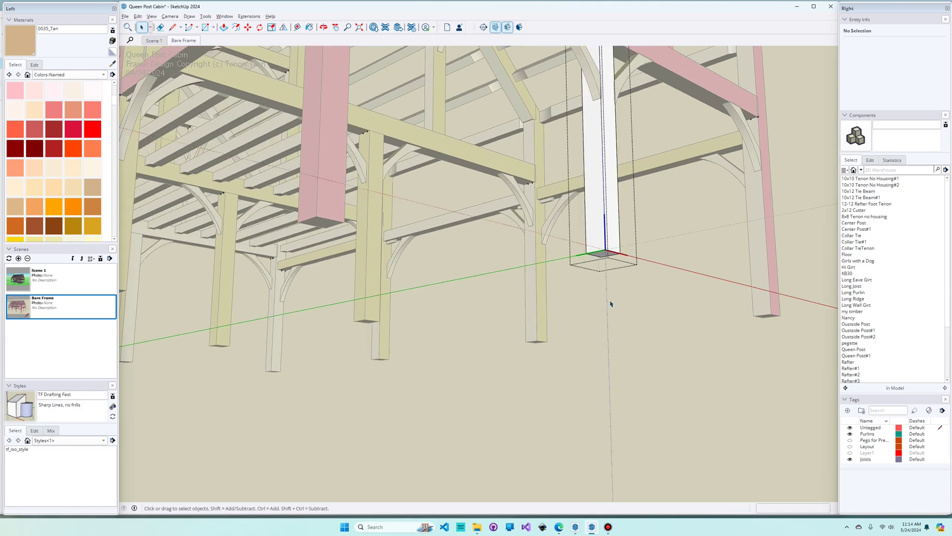
key(p)
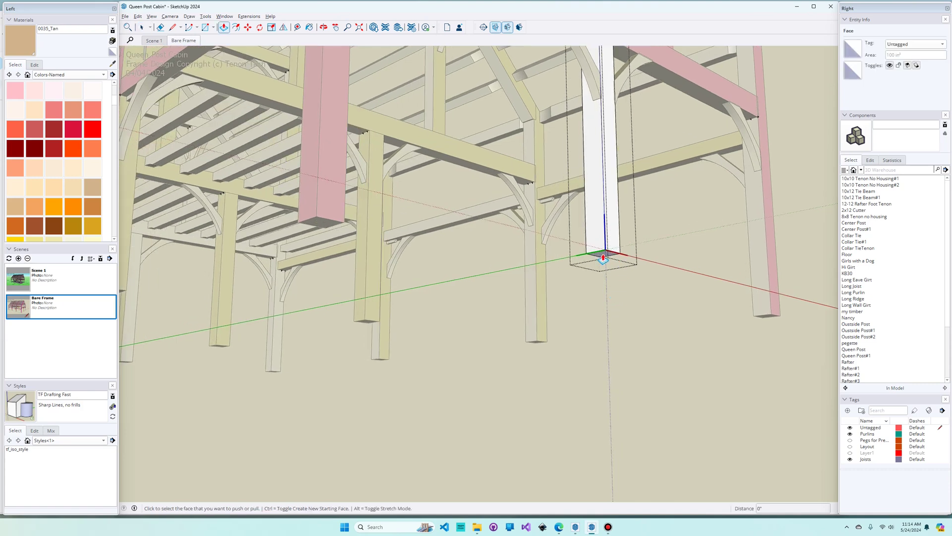
click(603, 257)
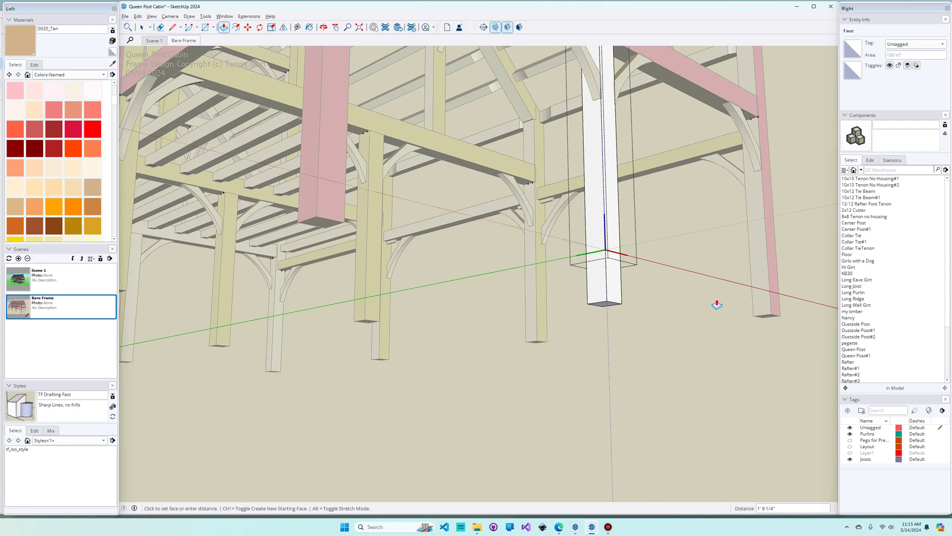
click(773, 316)
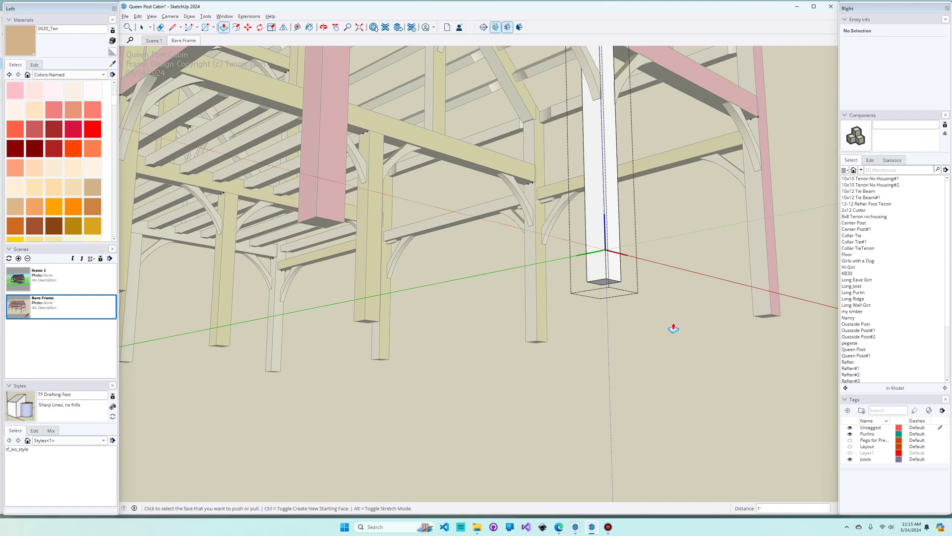
key(space)
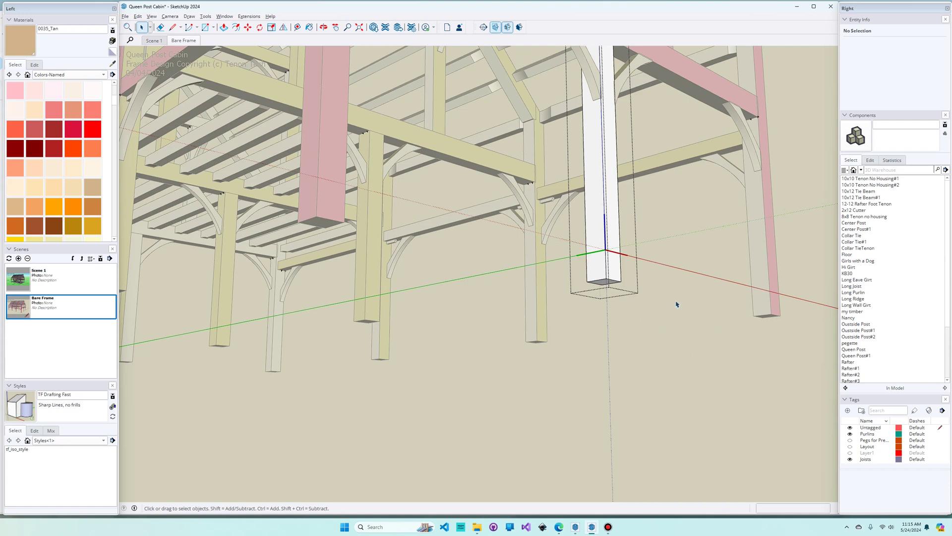
click(669, 319)
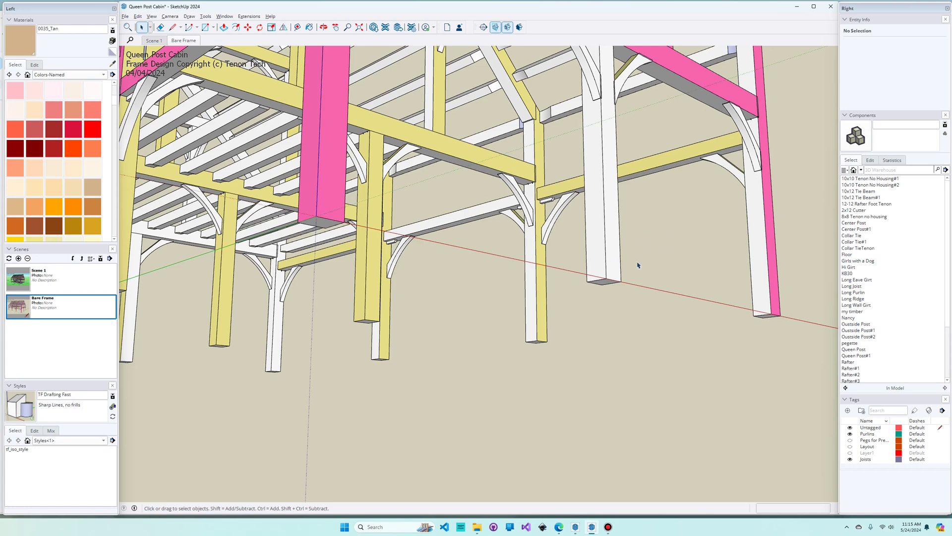
Try to stretch the gable's Queen Post IVA from its lower end about 9' 4" down toward the ground
scroll(657, 221, down, 6)
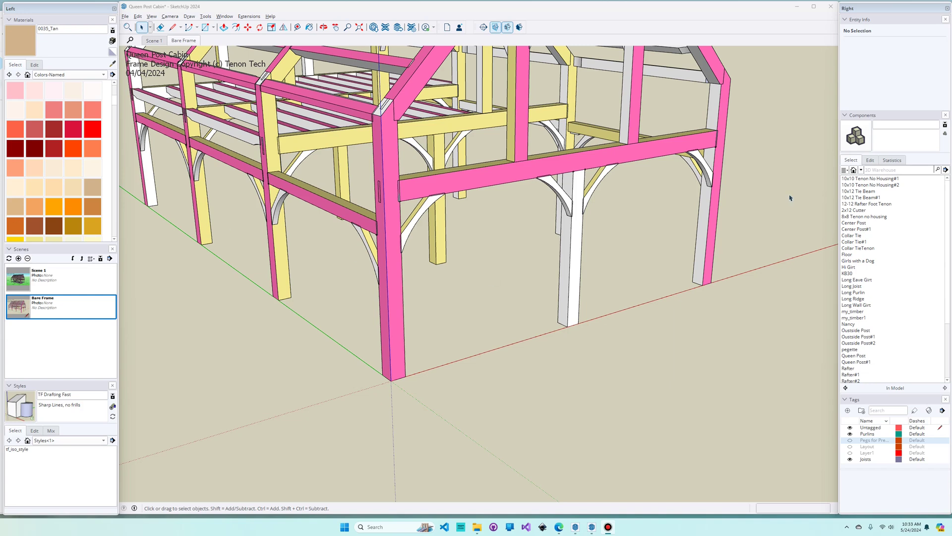
click(525, 148)
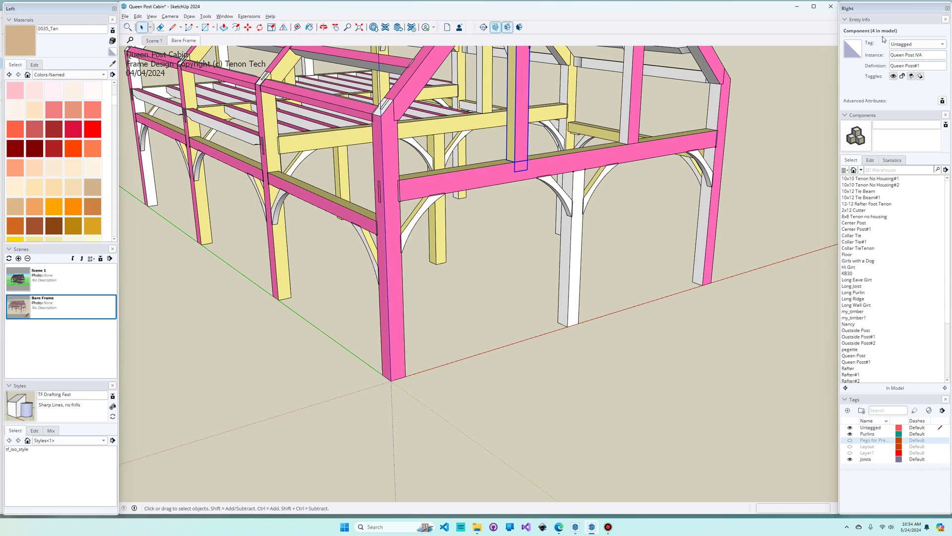
key(s)
click(518, 166)
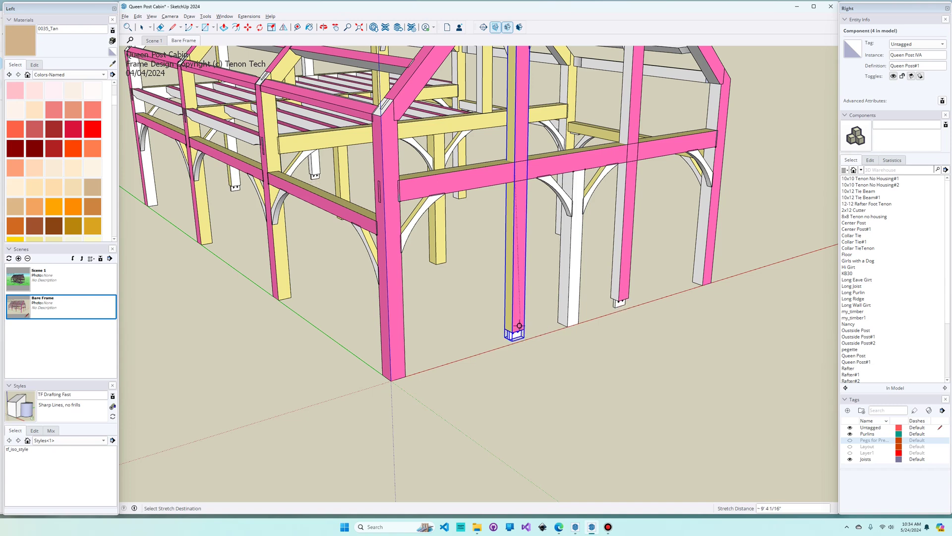
click(508, 157)
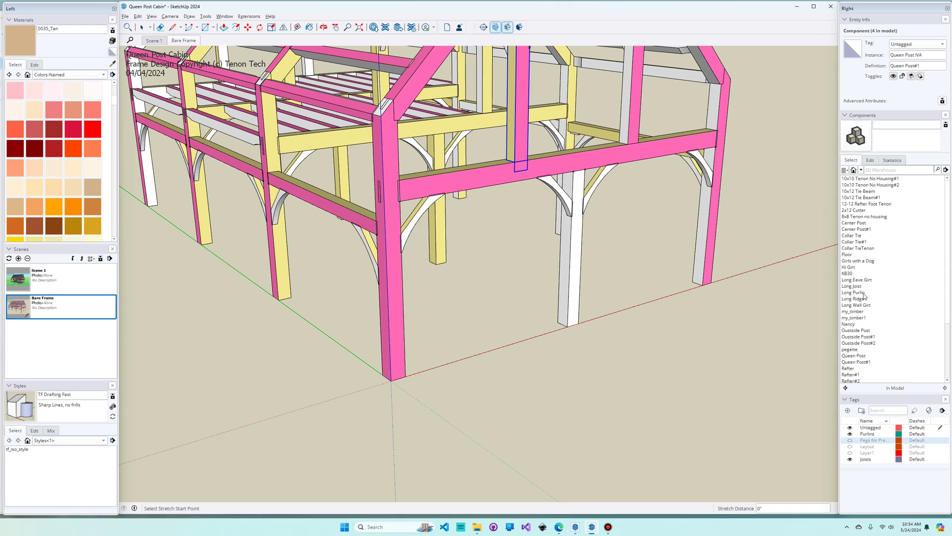
Insert another Queen Post component from the model's component library and move it by its base onto the gable tie beam beside the existing queen post
scroll(864, 295, down, 4)
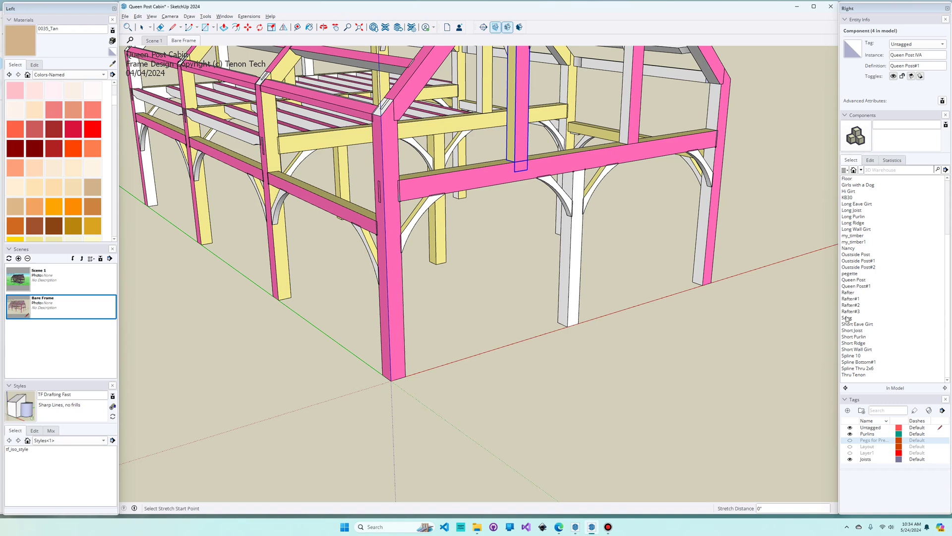
click(853, 280)
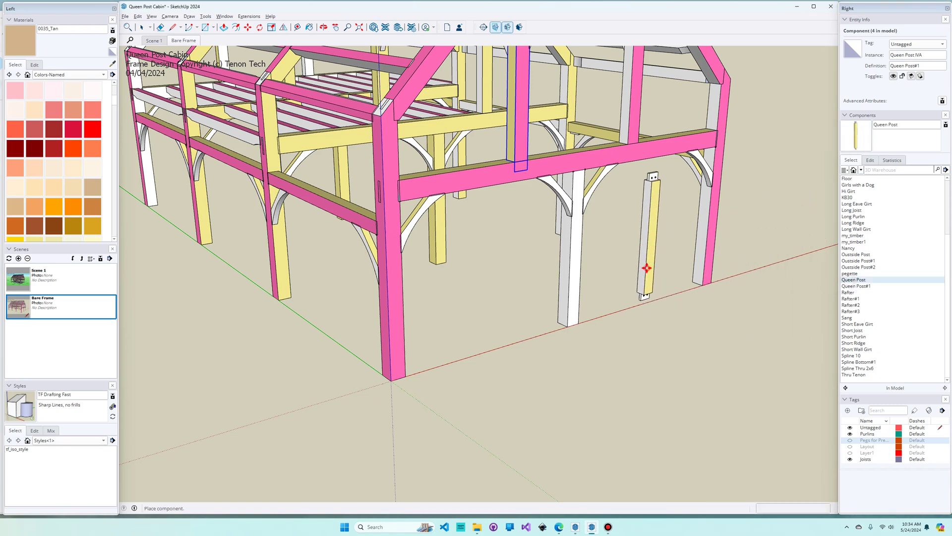
click(646, 268)
key(m)
click(645, 292)
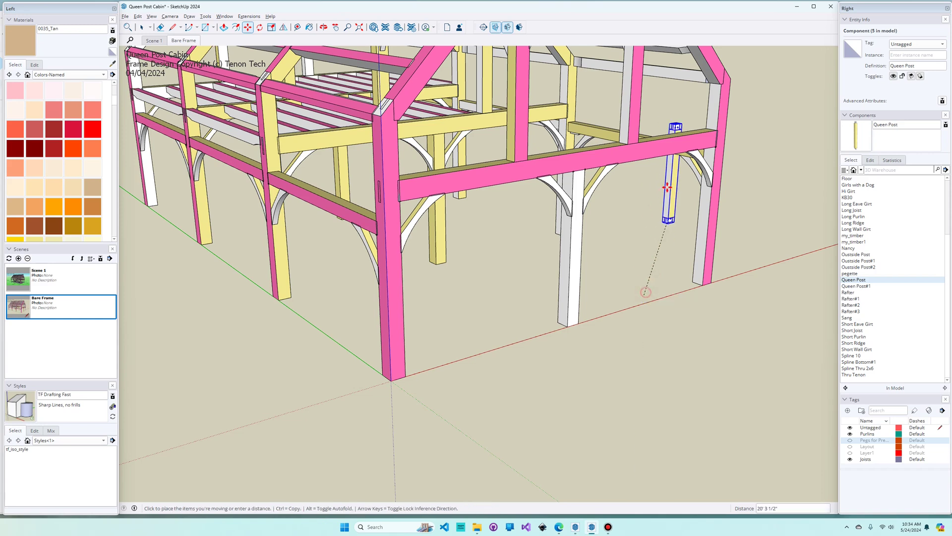
click(665, 114)
middle_drag(654, 236, 655, 177)
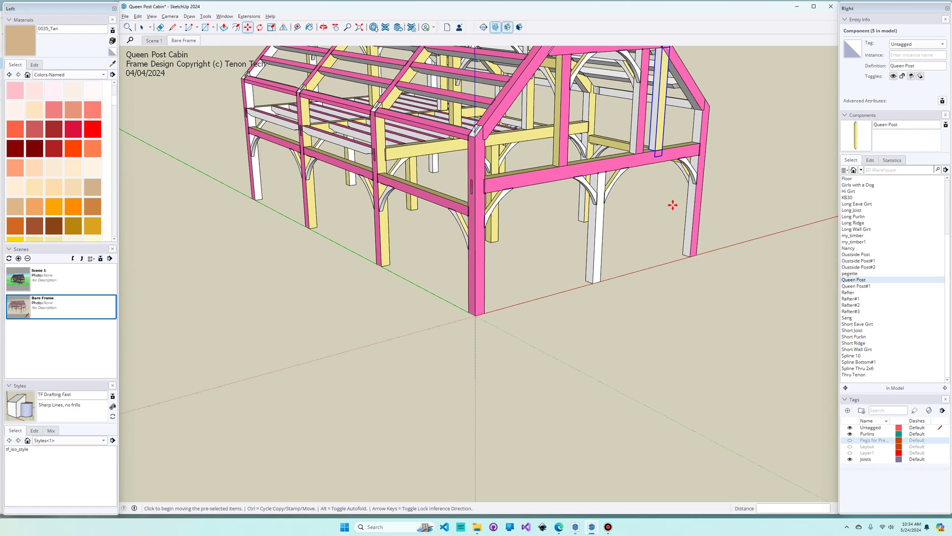
Undo the added queen post's move and insertion, and return to the Bare Frame scene view
key(ctrl+z)
key(ctrl+z)
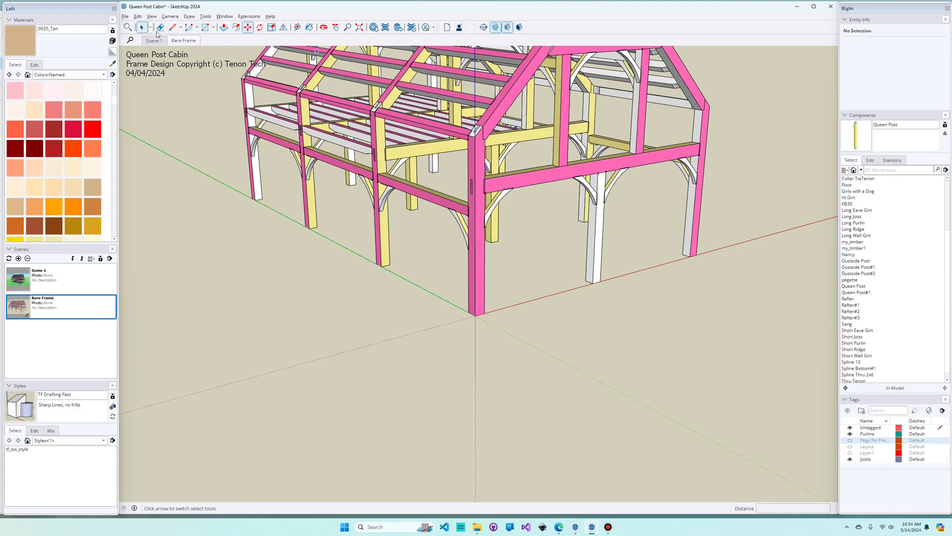
click(192, 41)
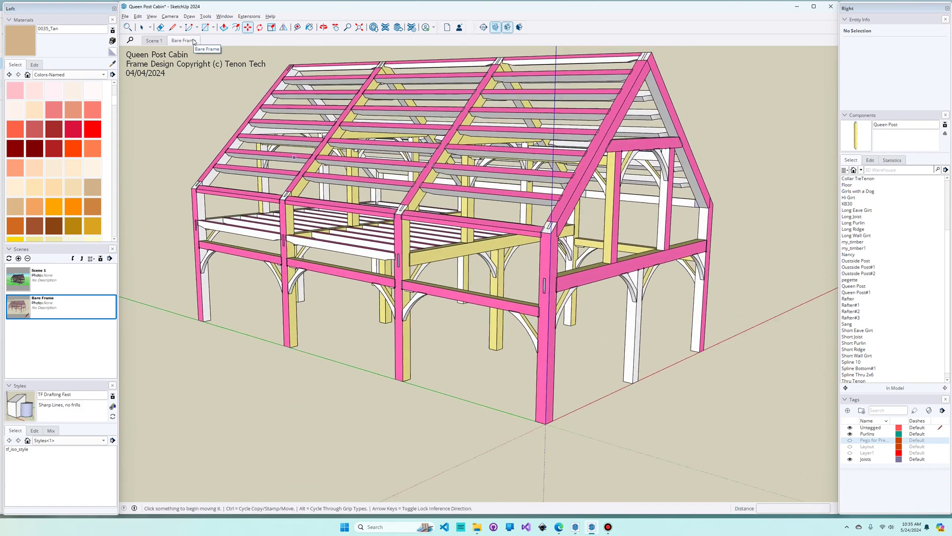
key(space)
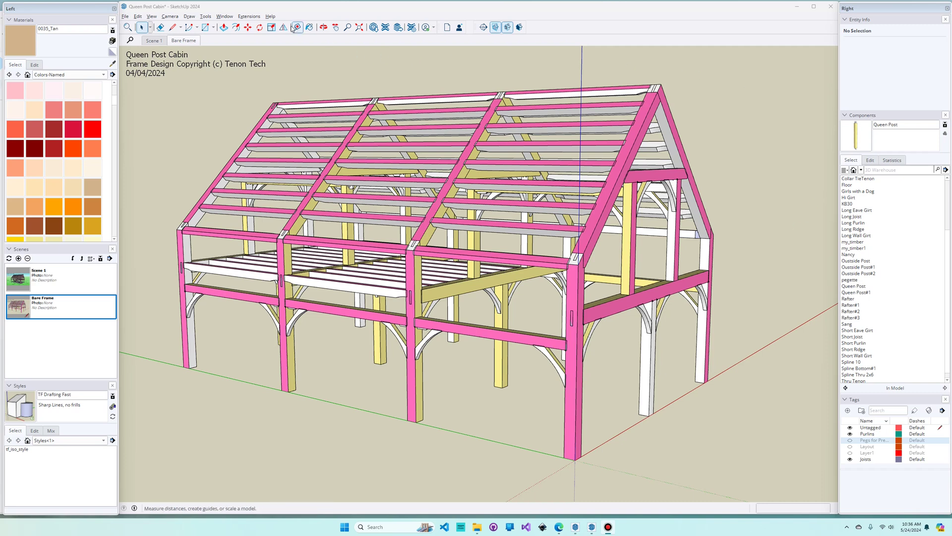
Search the Extension Warehouse for "rotate 90"
click(249, 17)
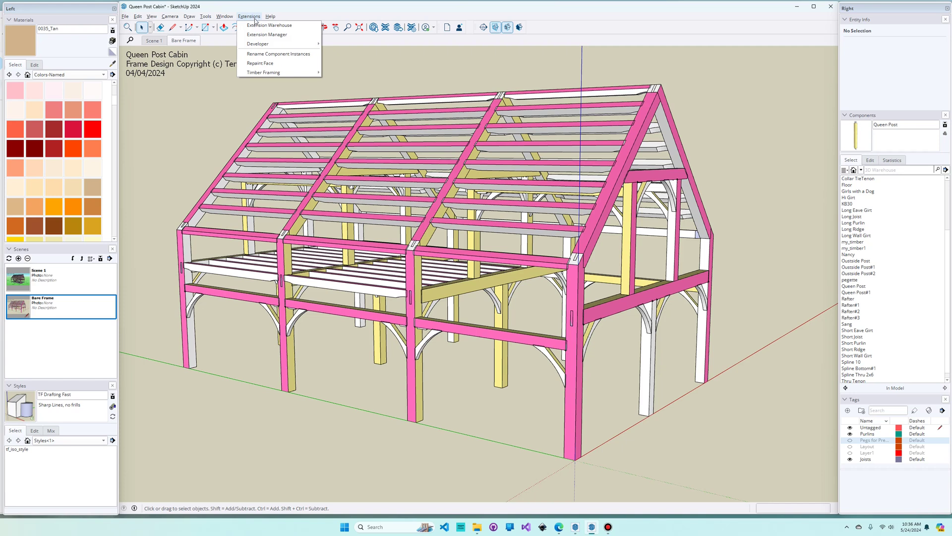
click(276, 30)
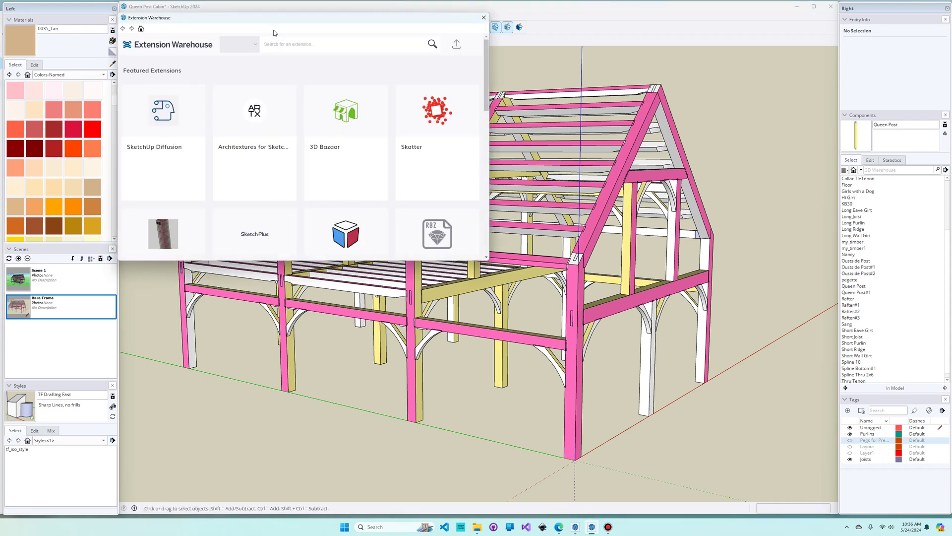
click(373, 46)
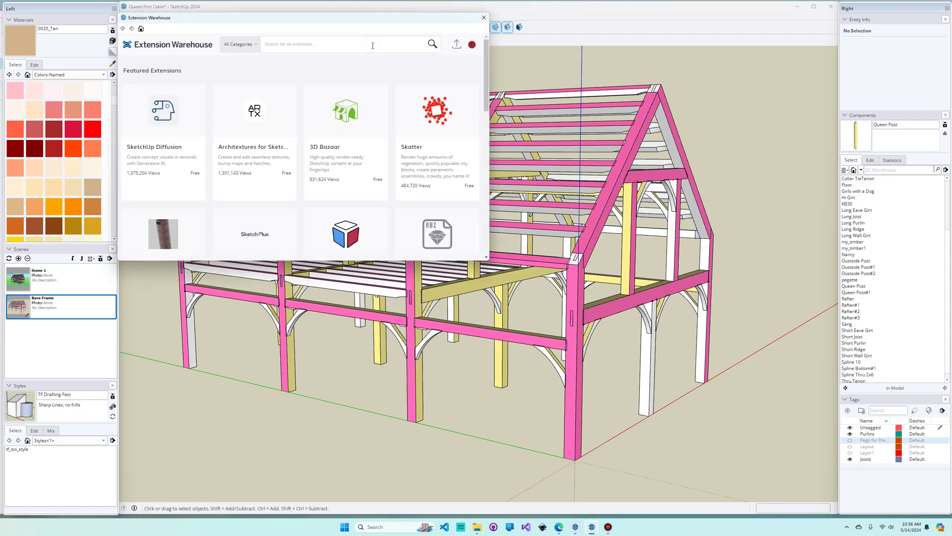
text(rot)
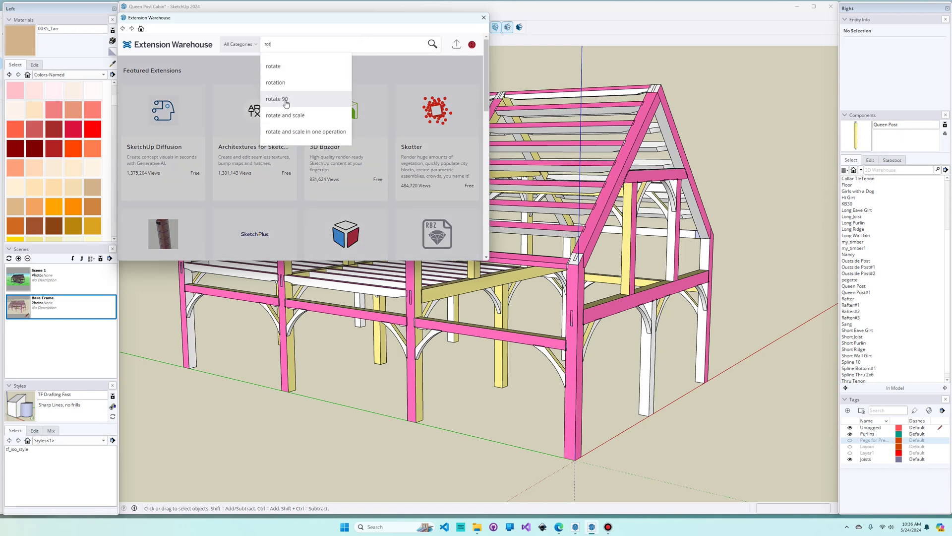
click(285, 99)
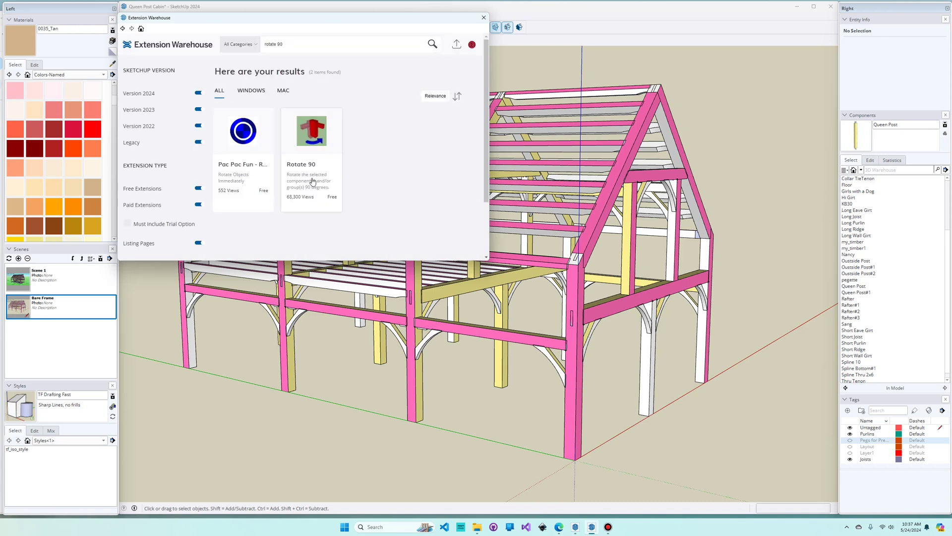
Install the Rotate 90 extension, accept its file access request, and close the Extension Warehouse
click(312, 182)
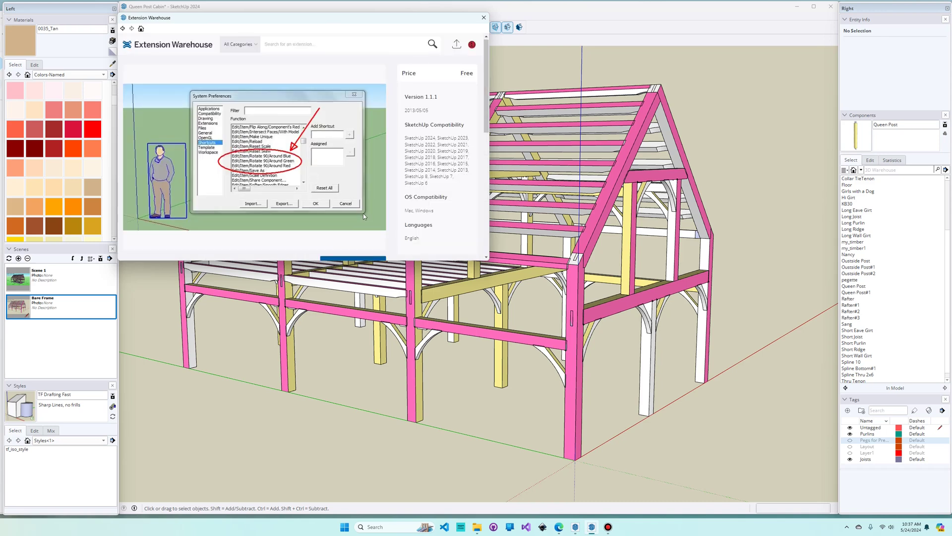
scroll(363, 213, down, 2)
click(360, 194)
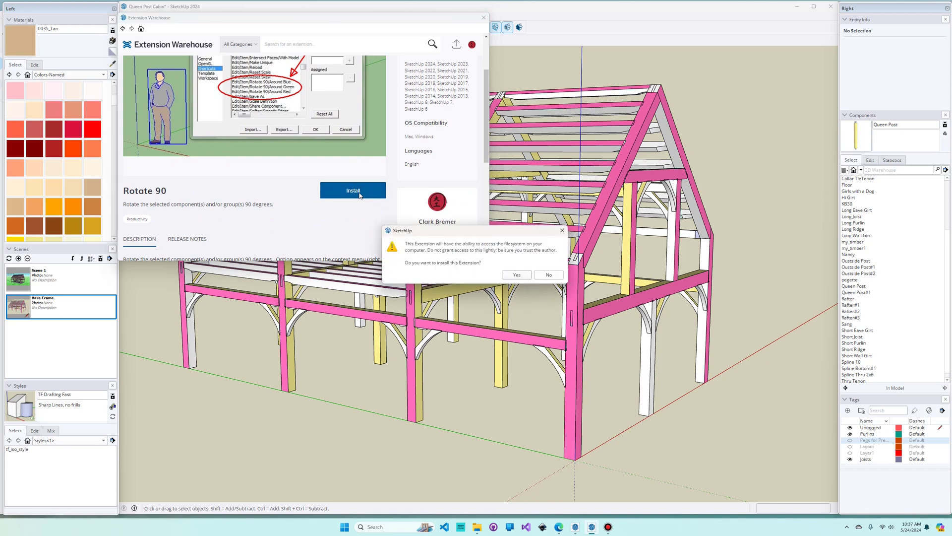
click(517, 276)
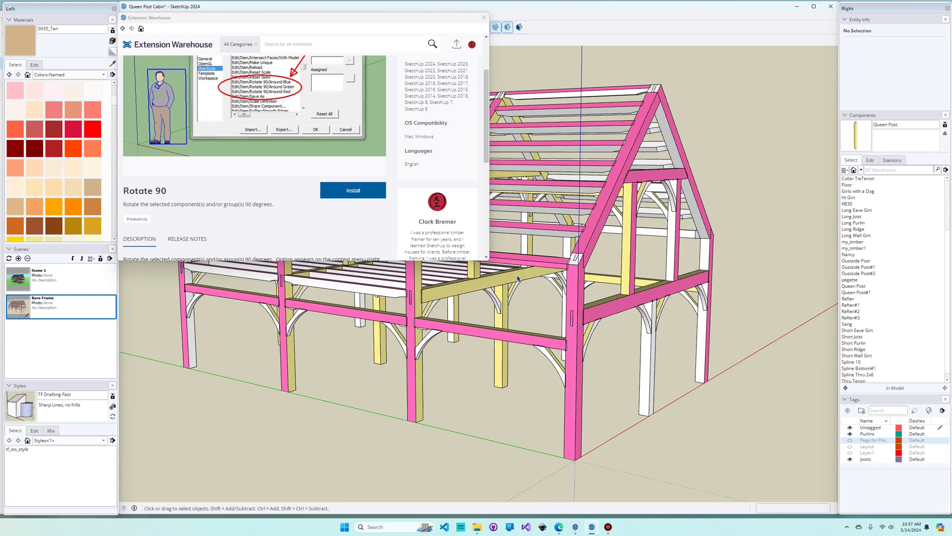
click(544, 270)
click(483, 17)
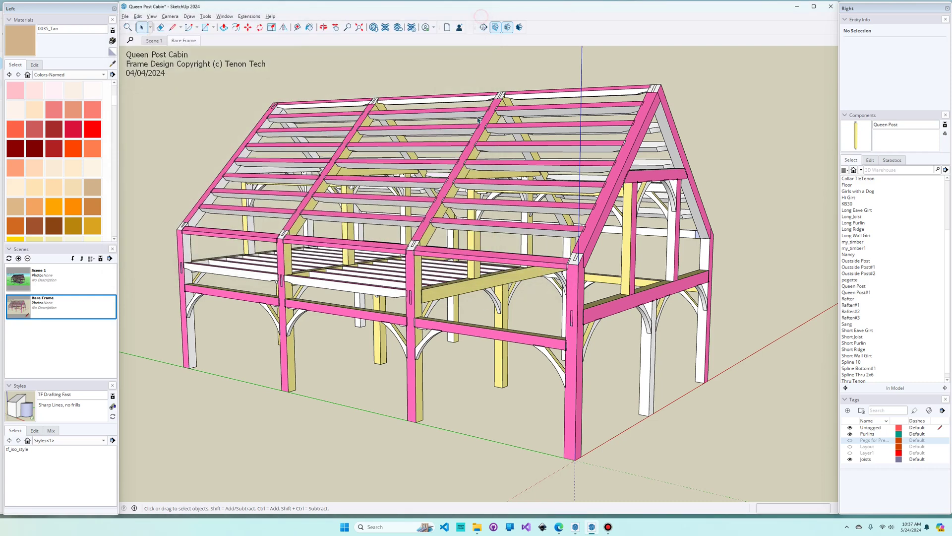
Rotate the Short Wall Girt nearest the front corner post 90 degrees around blue, and turn it back 90 degrees with the Move tool's rotation grip
right_click(485, 327)
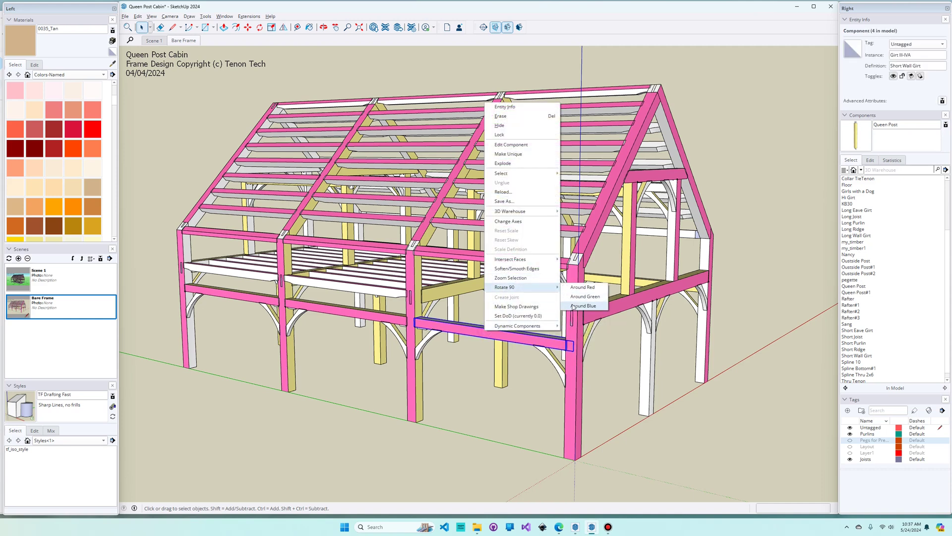
click(576, 309)
middle_drag(501, 332, 489, 384)
key(m)
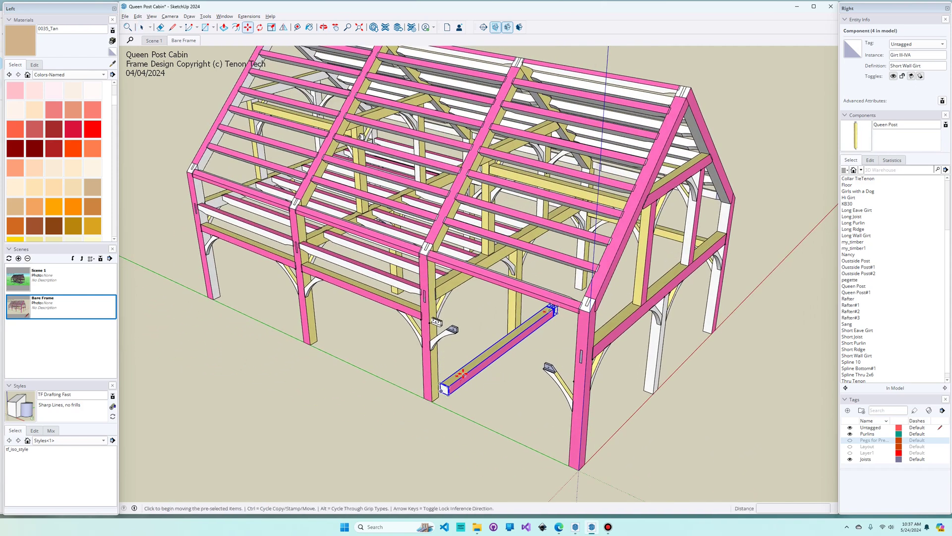
scroll(459, 374, up, 3)
click(455, 375)
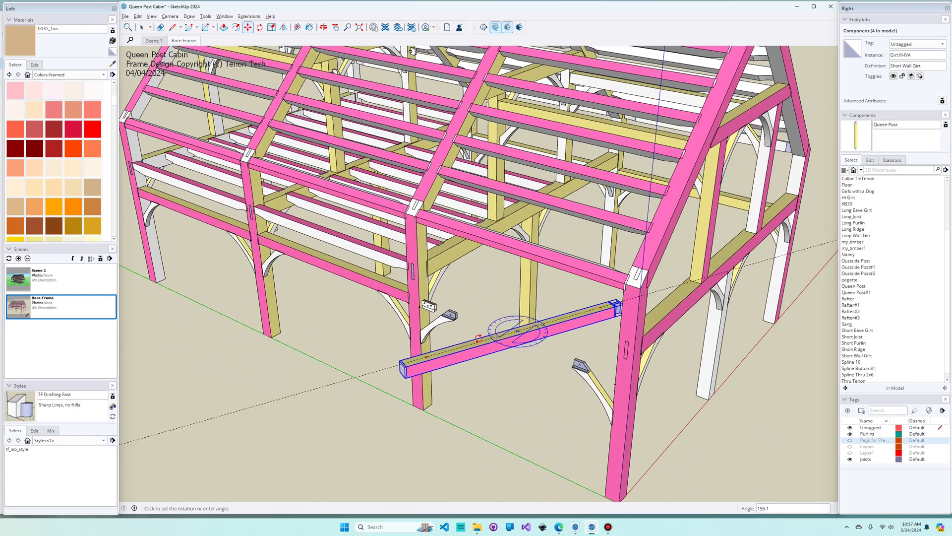
click(494, 324)
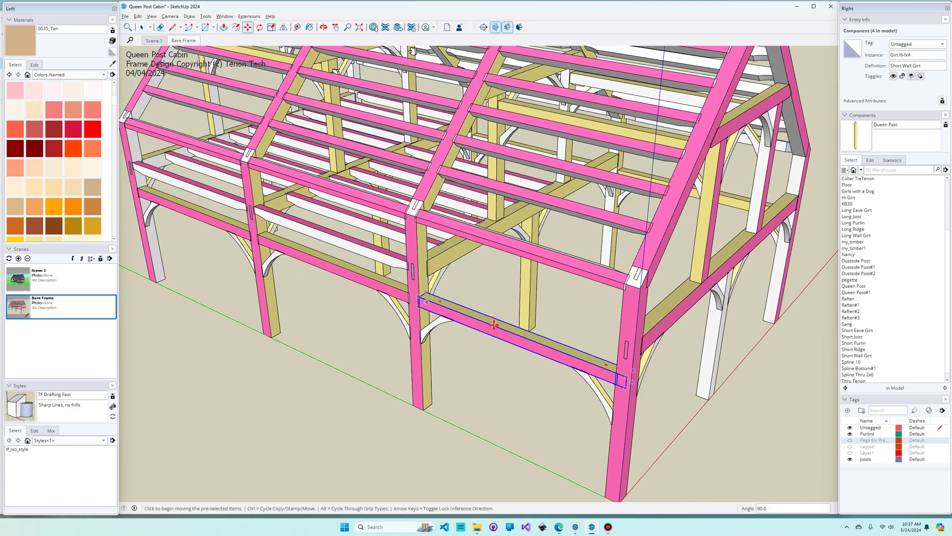
key(space)
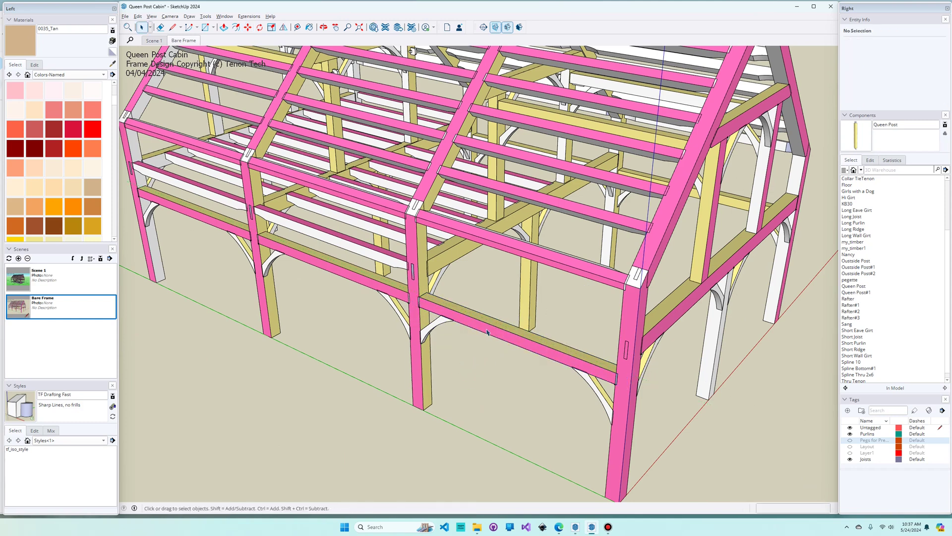
Select the Short Wall Girt nearest the front corner post, filter the shortcut preferences by "rot" and choose Edit/Item/Rotate 90/Around Blue
click(484, 334)
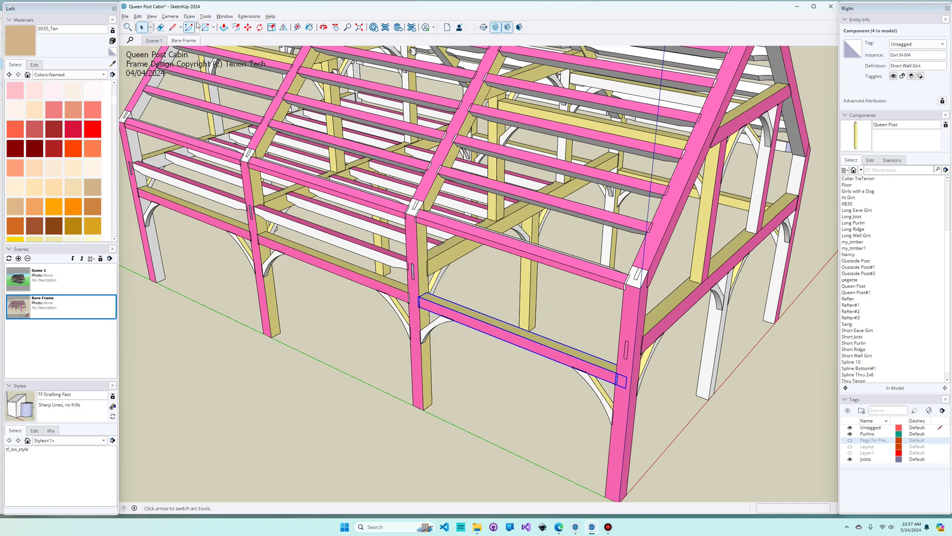
click(125, 16)
click(125, 16)
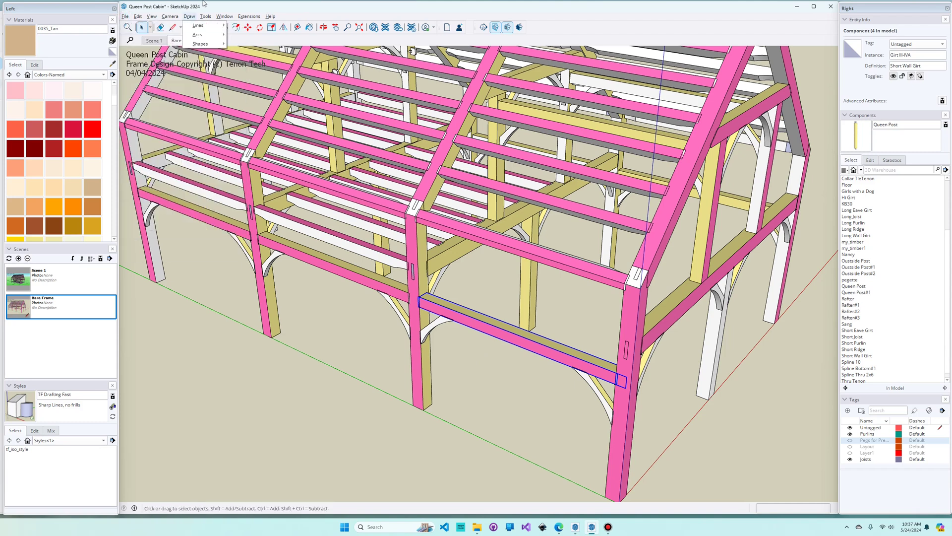
click(225, 17)
click(237, 82)
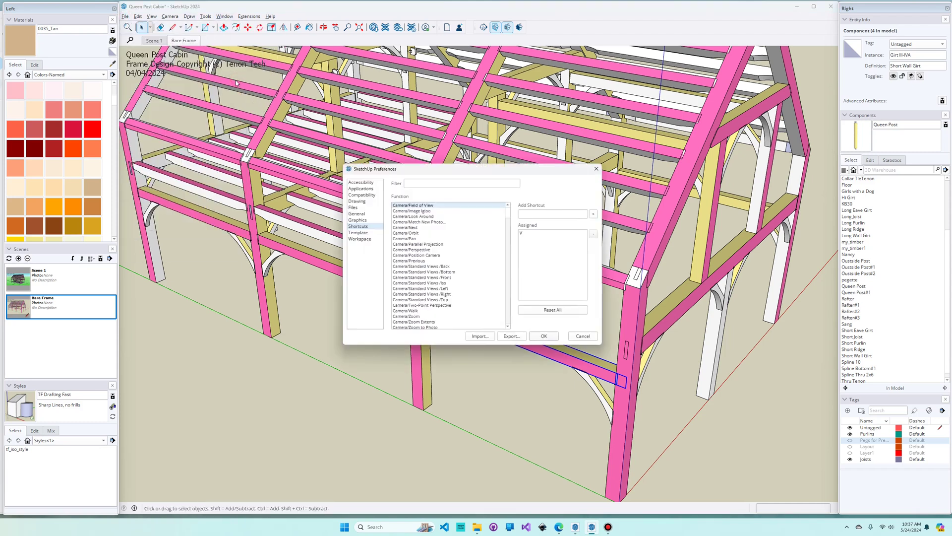
click(418, 183)
text(rote)
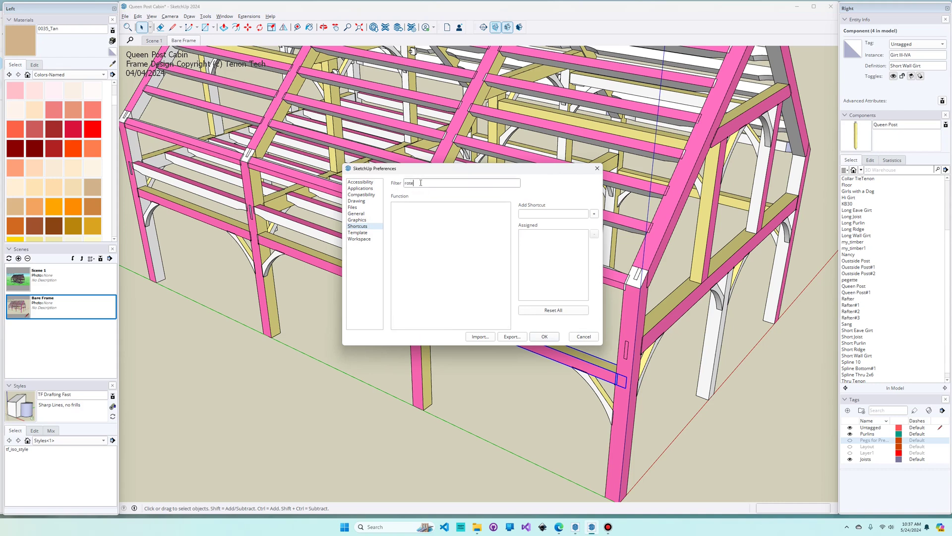
key(BackSpace)
click(434, 217)
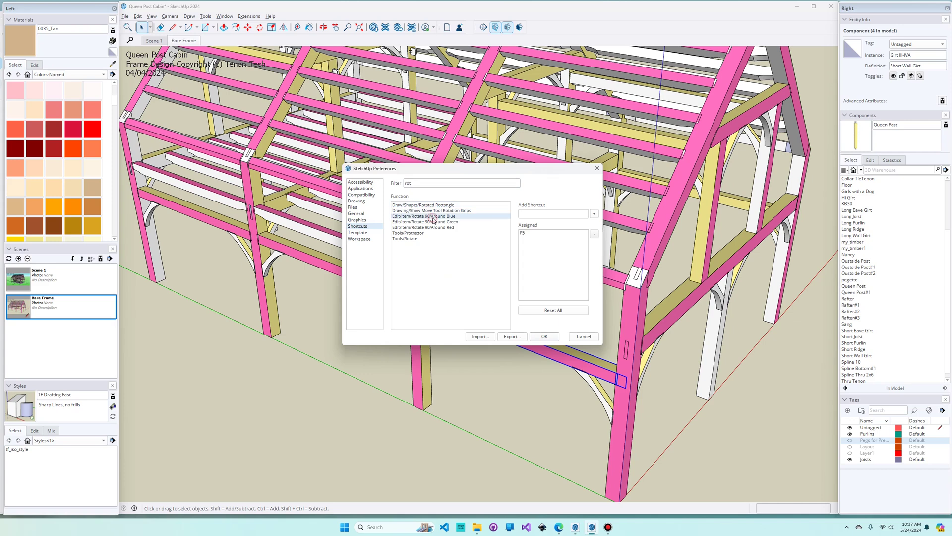
Assign the F5 shortcut to Rotate 90/Around Blue, accept the reassignment and save the preferences
click(538, 214)
key(F5)
click(593, 215)
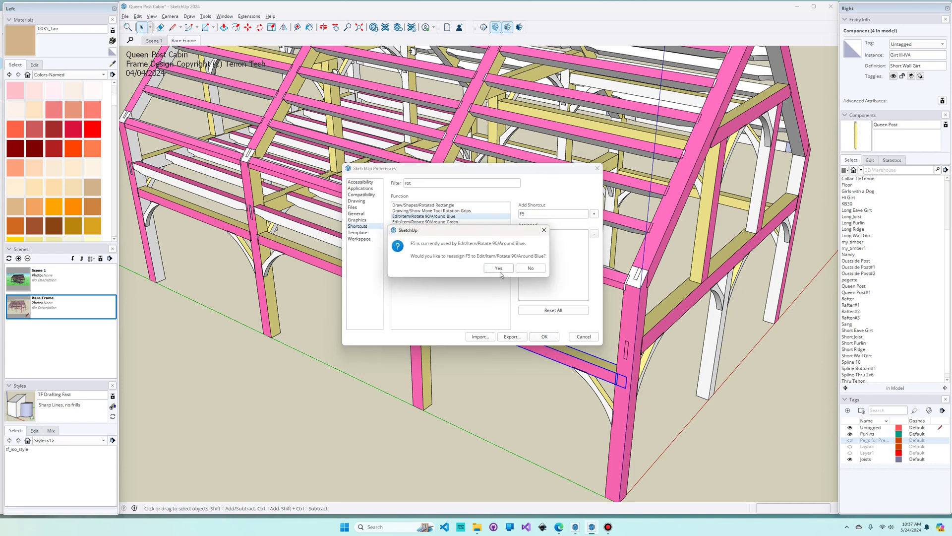
click(499, 268)
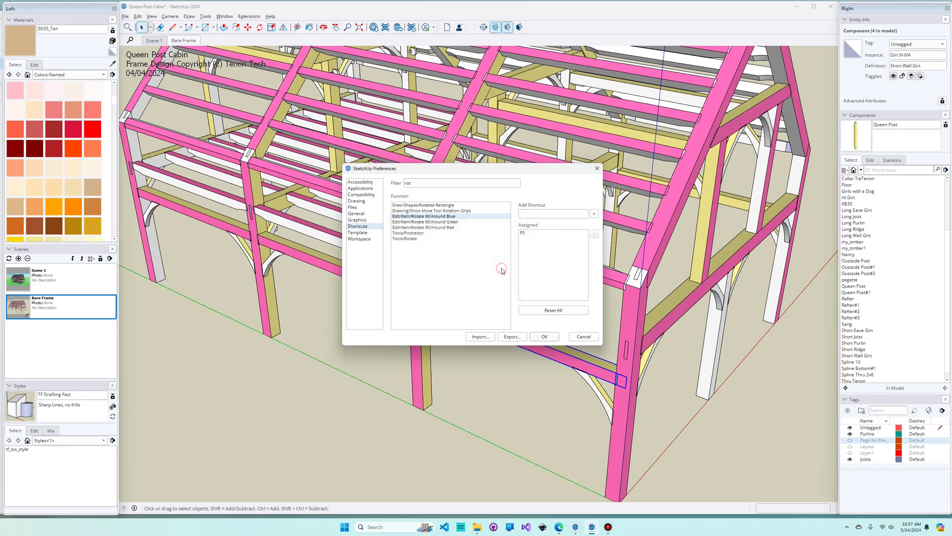
click(548, 338)
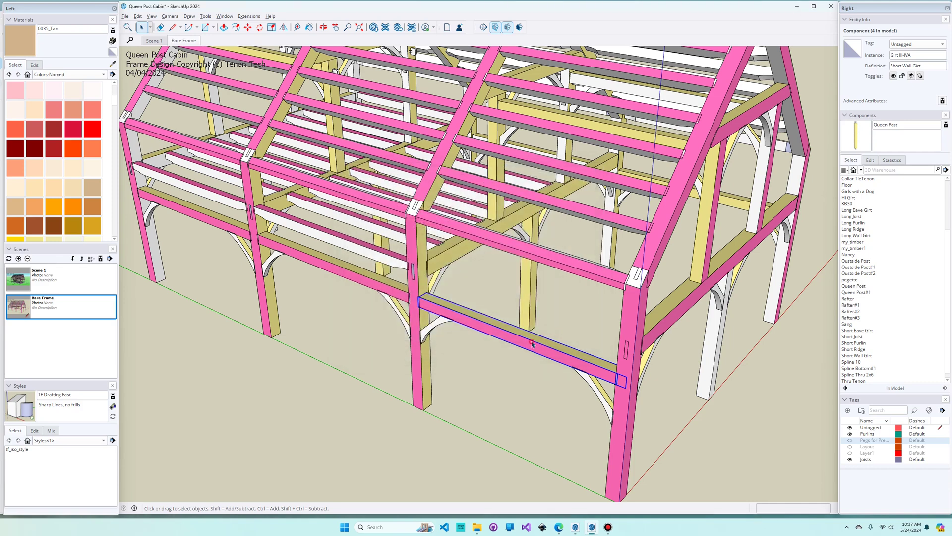
Rotate the selected Short Wall Girt around blue twice in 90-degree turns, and return to the Bare Frame scene view
key(F5)
key(F5)
click(184, 41)
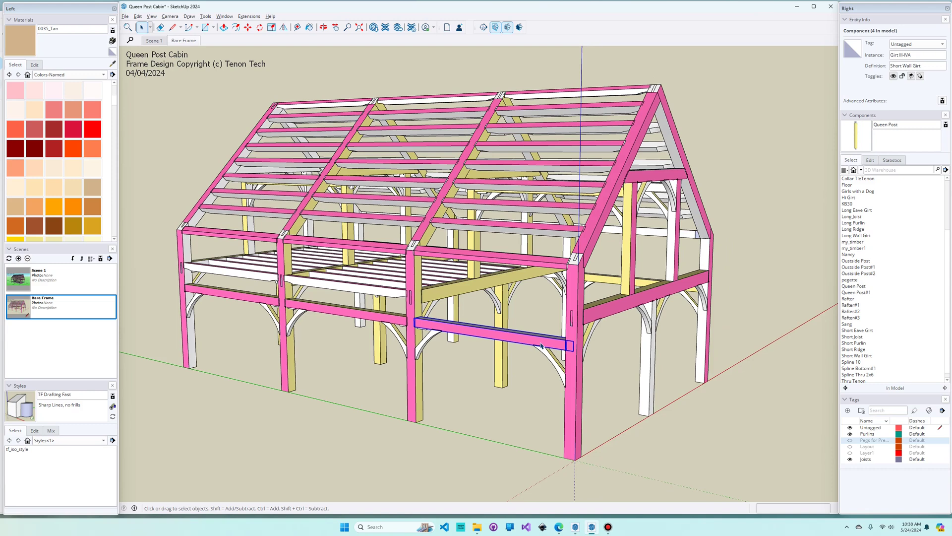
Turn on X-ray display to examine the joinery around the selected girt, and switch it off again
scroll(541, 346, up, 2)
key(x)
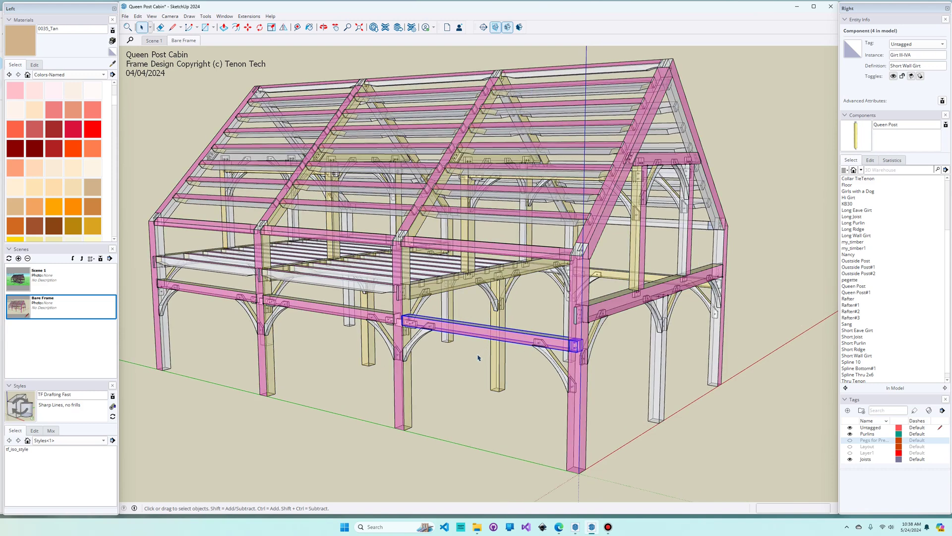
scroll(620, 367, up, 2)
scroll(553, 389, down, 3)
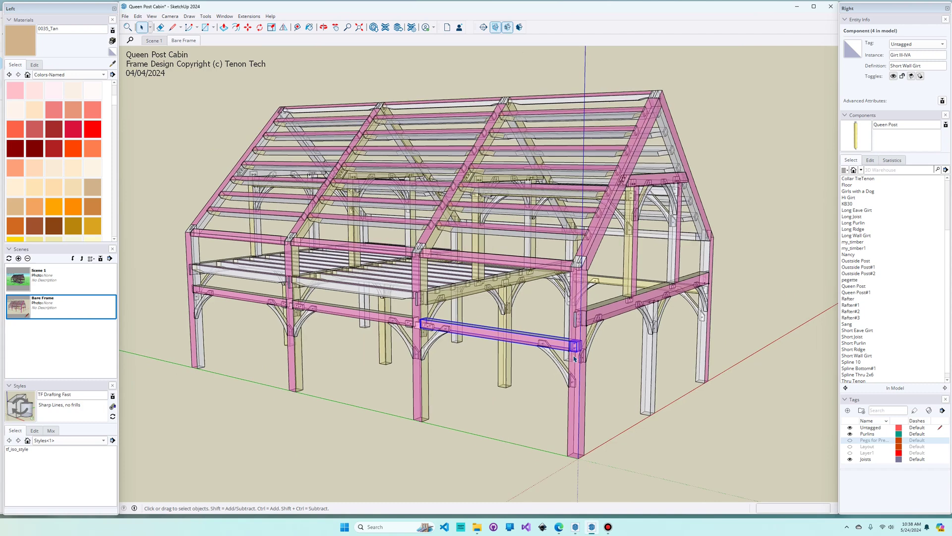
key(x)
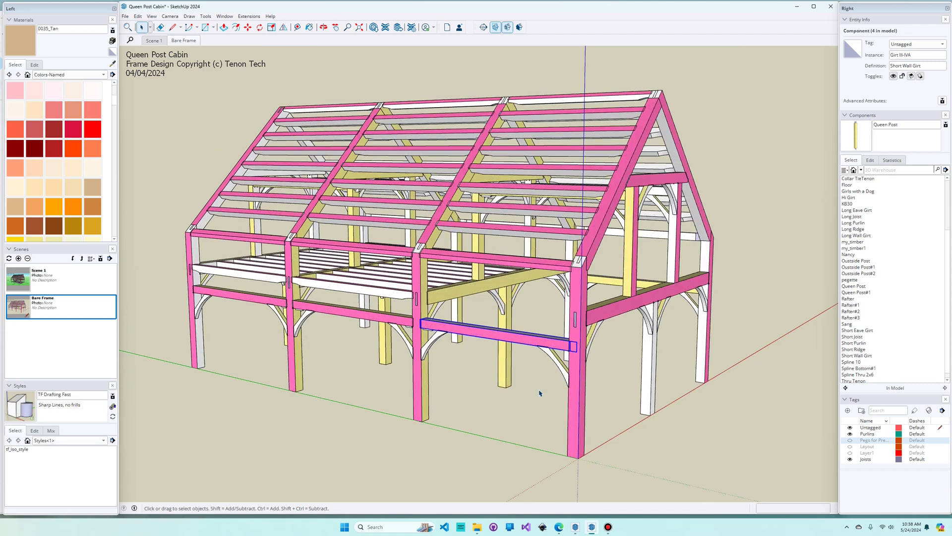
Move the selected Short Wall Girt out of the frame past the front corner post, undo the move and clear the selection
mouse_move(542, 394)
middle_down()
mouse_move(557, 255)
mouse_move(544, 323)
mouse_move(598, 374)
mouse_move(455, 331)
mouse_move(503, 323)
middle_up()
scroll(599, 374, down, 2)
key(m)
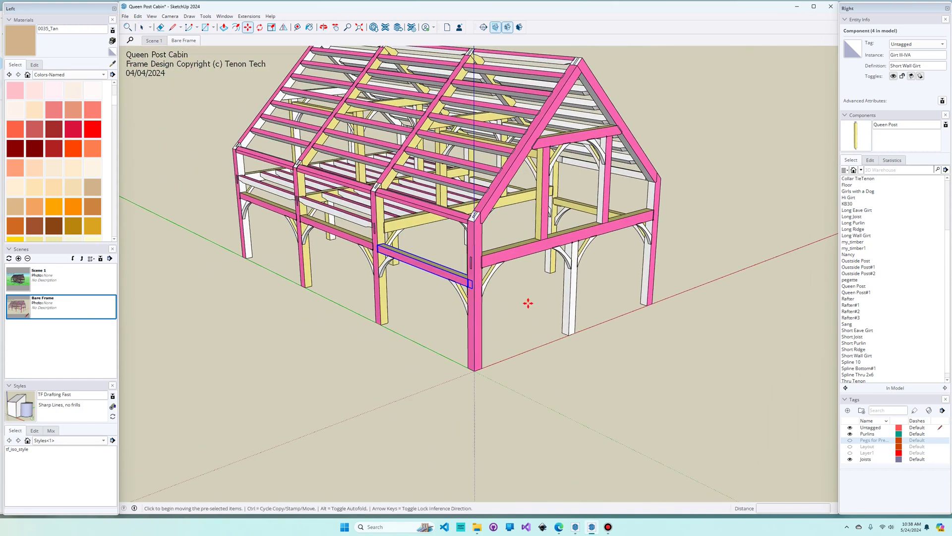
click(602, 325)
click(638, 342)
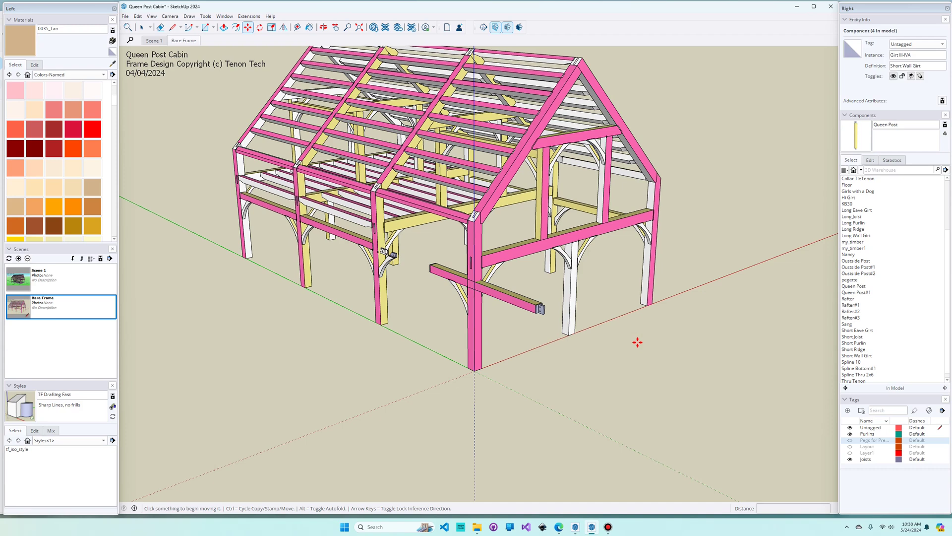
key(ctrl+z)
key(space)
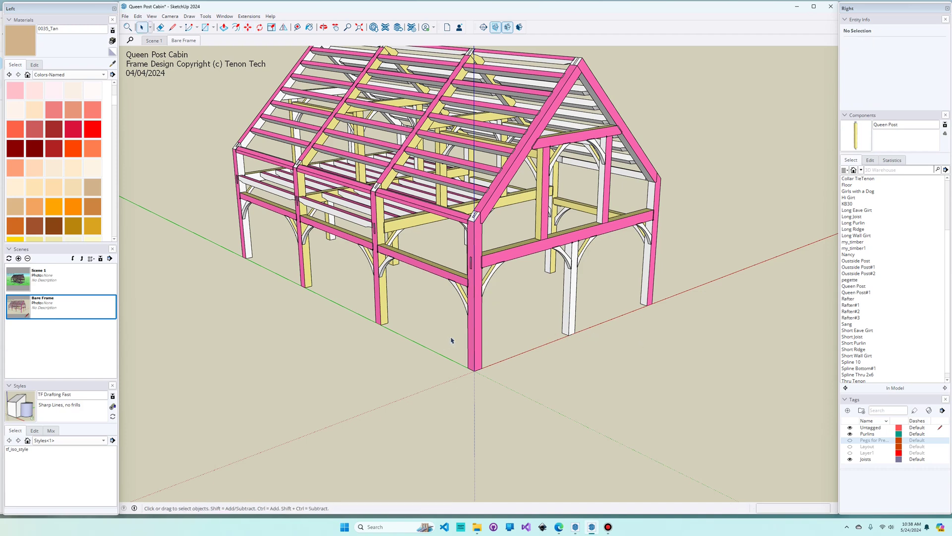
Look over the girts and posts around the front corner, and restore the Bare Frame scene view
scroll(428, 348, down, 2)
middle_drag(419, 323, 440, 340)
scroll(444, 337, up, 2)
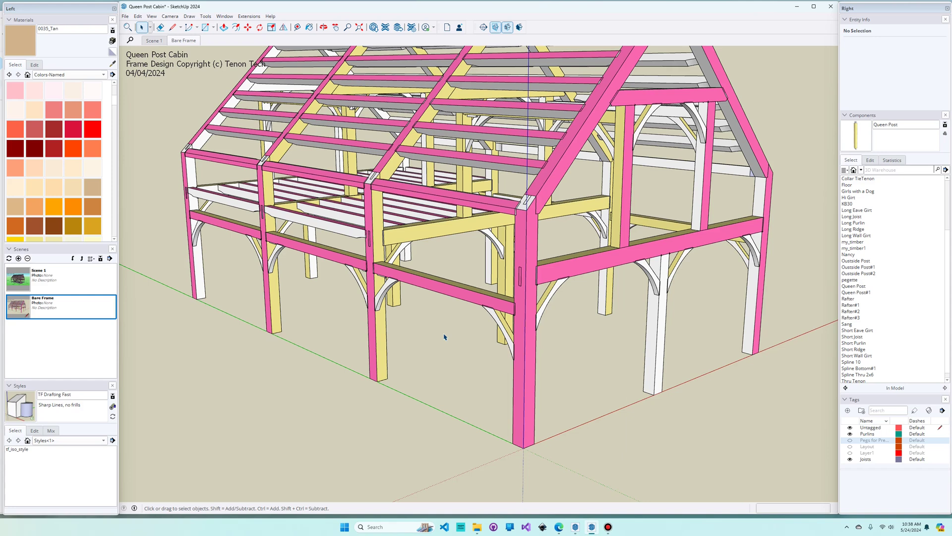
click(184, 41)
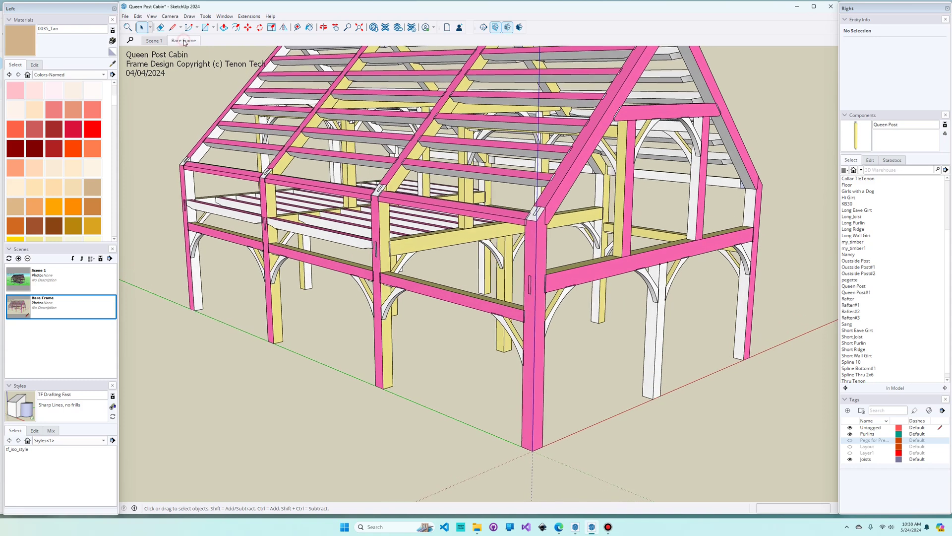